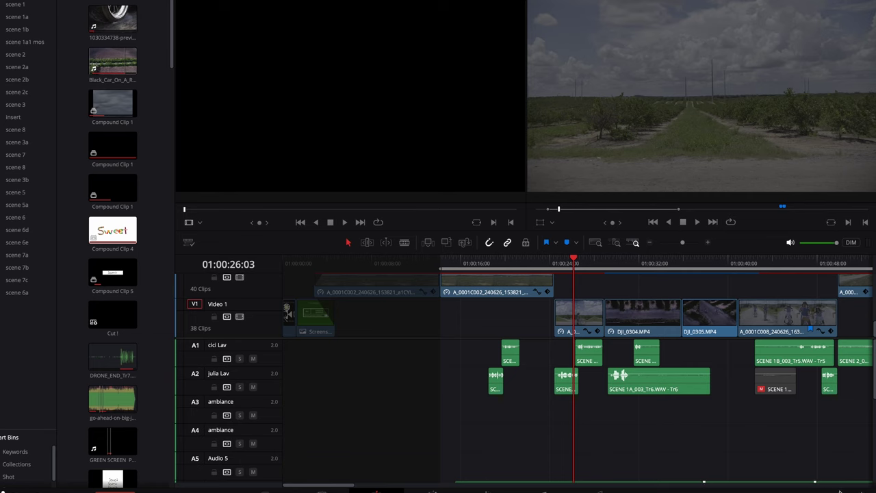
Create a new project named Test from the Project Manager.
{"action": "left_click", "coordinate": [840, 491]}
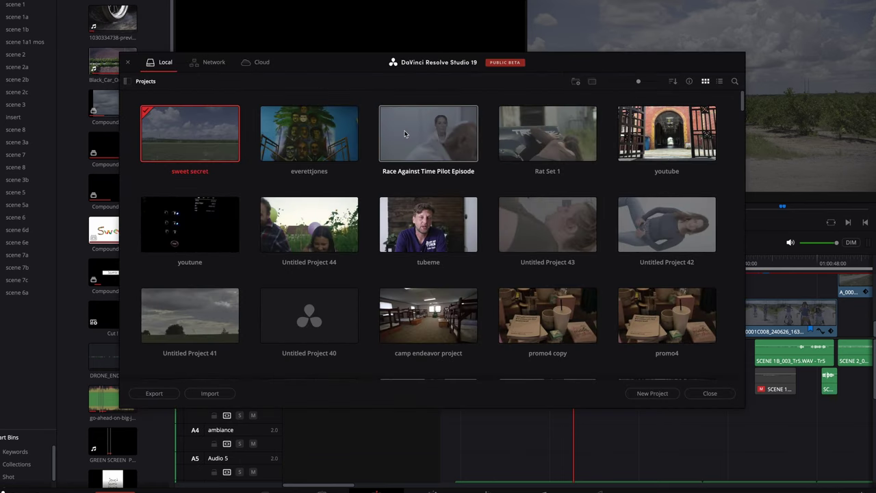
{"action": "left_click", "coordinate": [653, 393]}
{"action": "type", "text": "Test"}
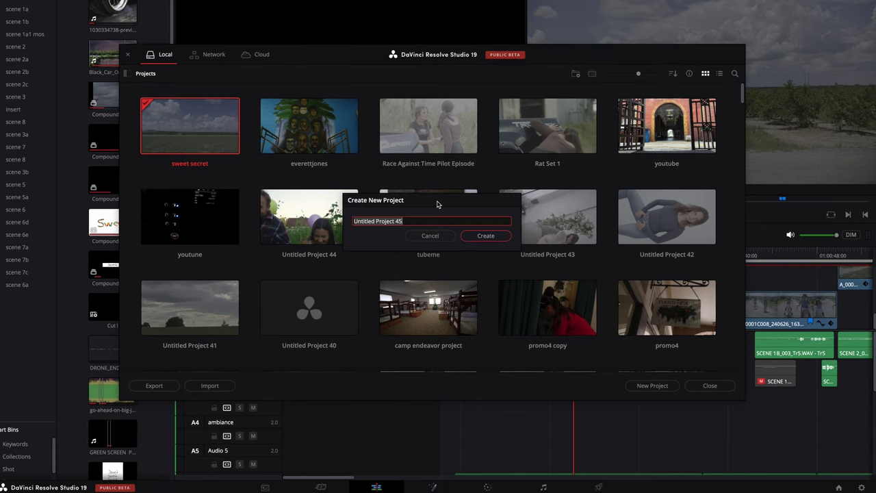
{"action": "left_click", "coordinate": [485, 236]}
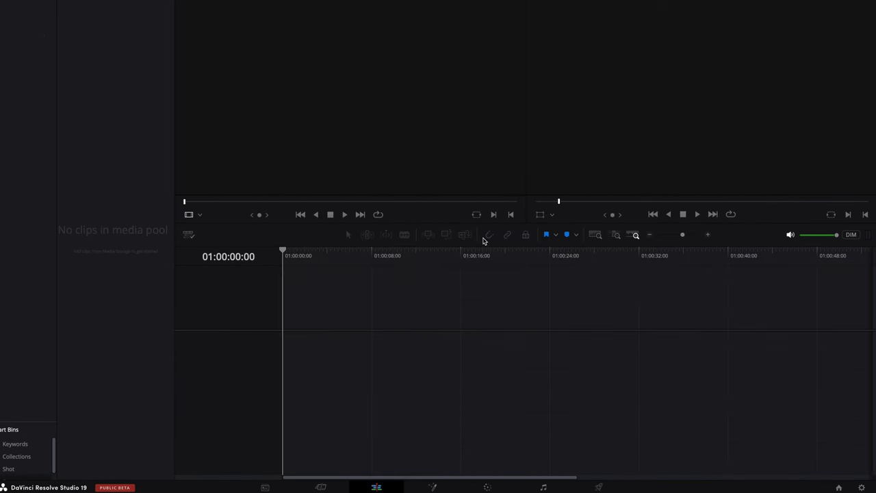
Import the A_0001_1CYI footage, match the frame rate, and lay four clips on the timeline.
{"action": "left_click", "coordinate": [512, 113]}
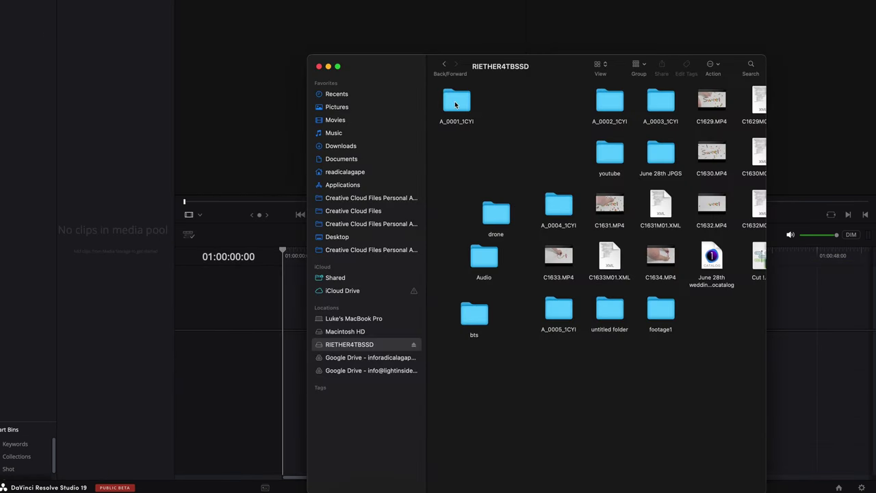
{"action": "left_click_drag", "start_coordinate": [456, 104], "coordinate": [114, 74]}
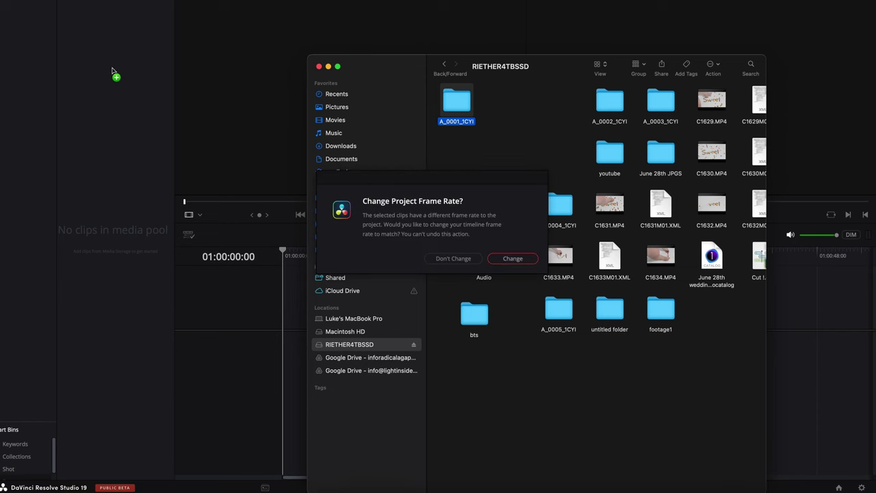
{"action": "left_click", "coordinate": [513, 258]}
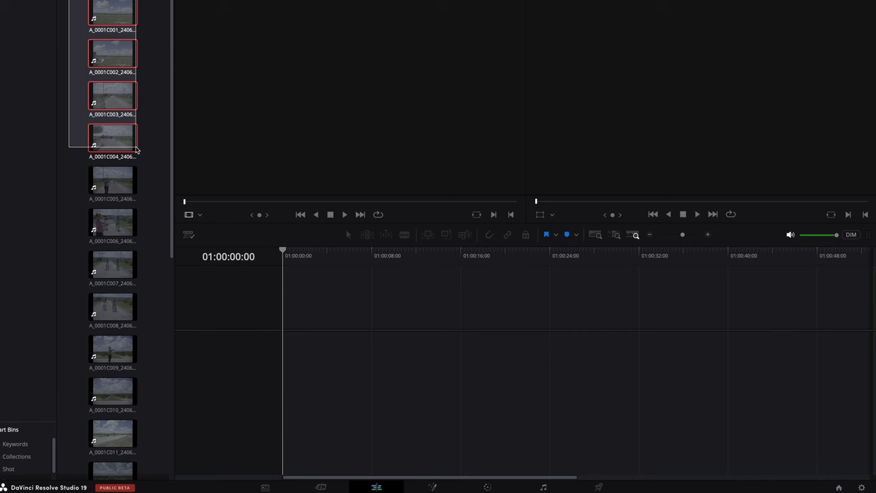
{"action": "left_click_drag", "start_coordinate": [114, 4], "coordinate": [369, 327]}
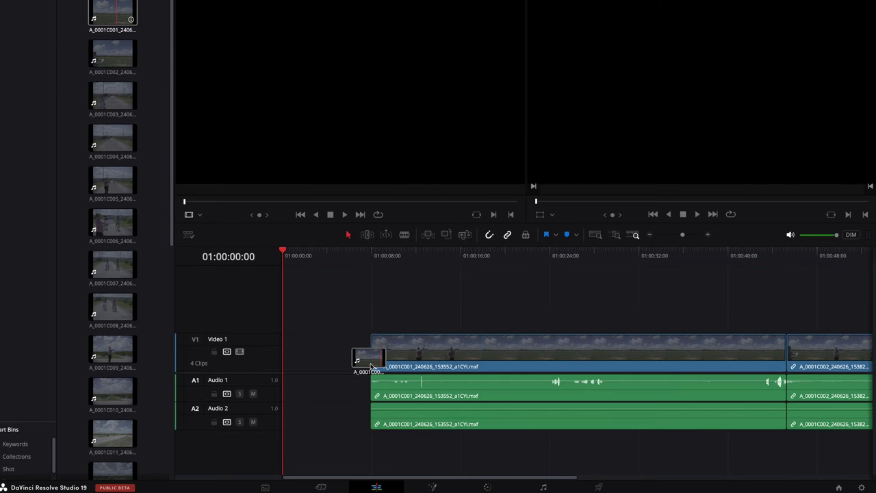
{"action": "left_click_drag", "start_coordinate": [370, 327], "coordinate": [368, 352]}
{"action": "key", "text": "ctrl+a"}
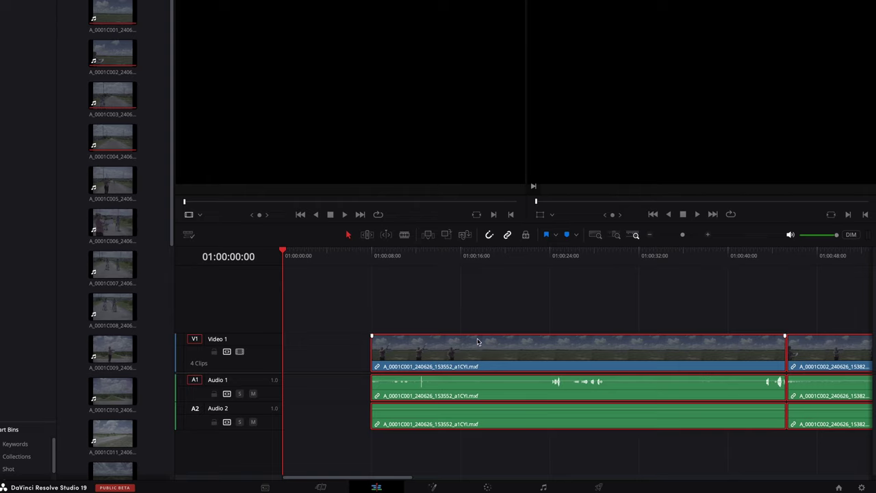
Show the timeline clips' codec and metadata details in the Inspector's File tab.
{"action": "left_click", "coordinate": [835, 12]}
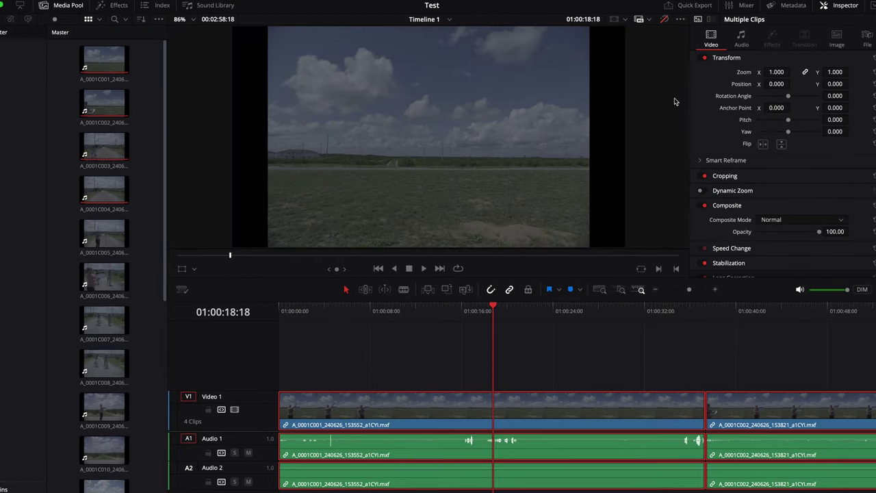
{"action": "scroll", "coordinate": [733, 191], "scroll_direction": "down", "scroll_amount": 2}
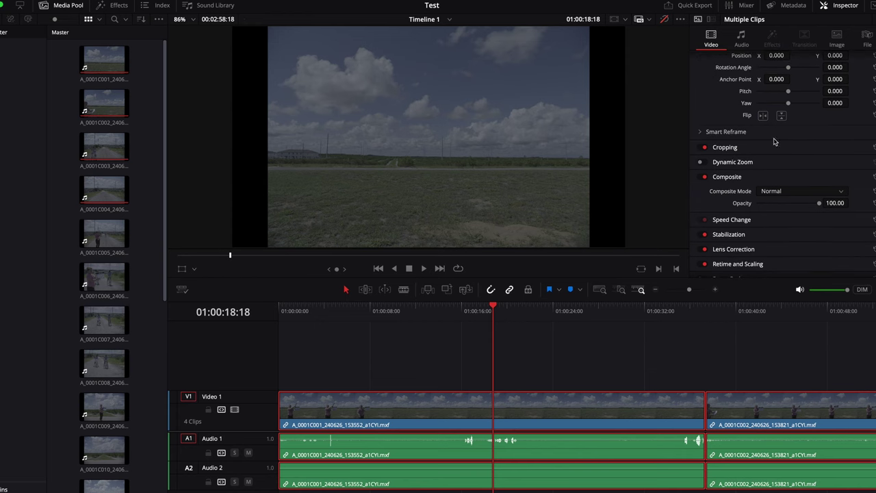
{"action": "scroll", "coordinate": [767, 230], "scroll_direction": "down", "scroll_amount": 1}
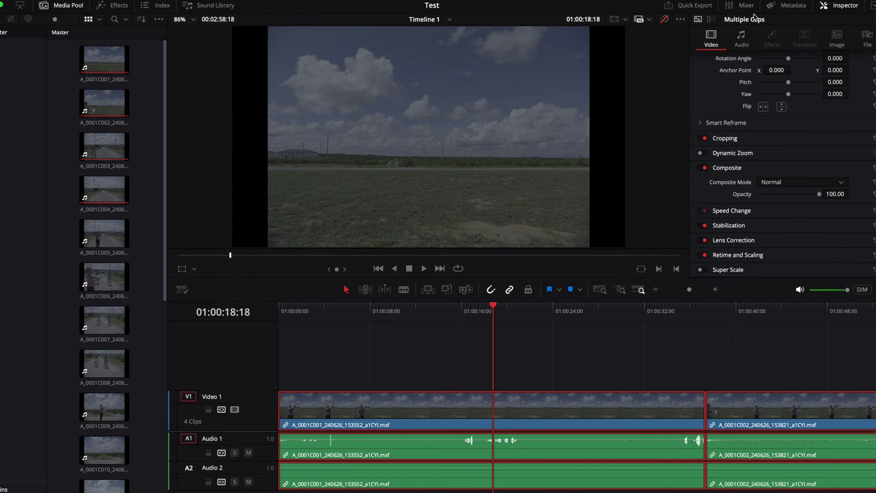
{"action": "left_click", "coordinate": [864, 37]}
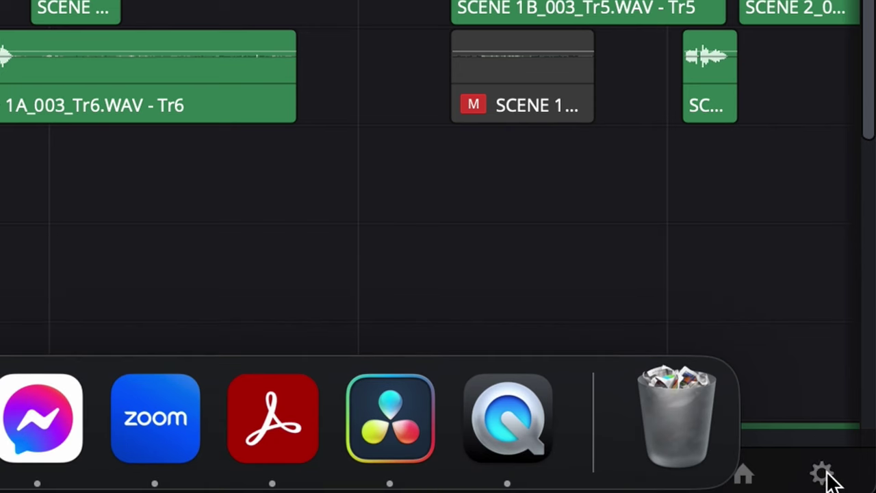
{"action": "left_click", "coordinate": [822, 473]}
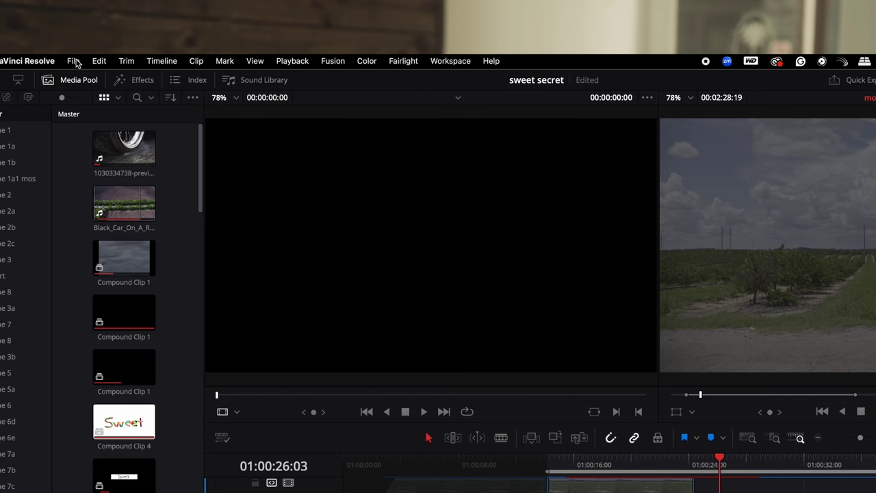
Open Project Settings to confirm the 1920 x 1080 timeline at 23.976 fps.
{"action": "left_click", "coordinate": [74, 61]}
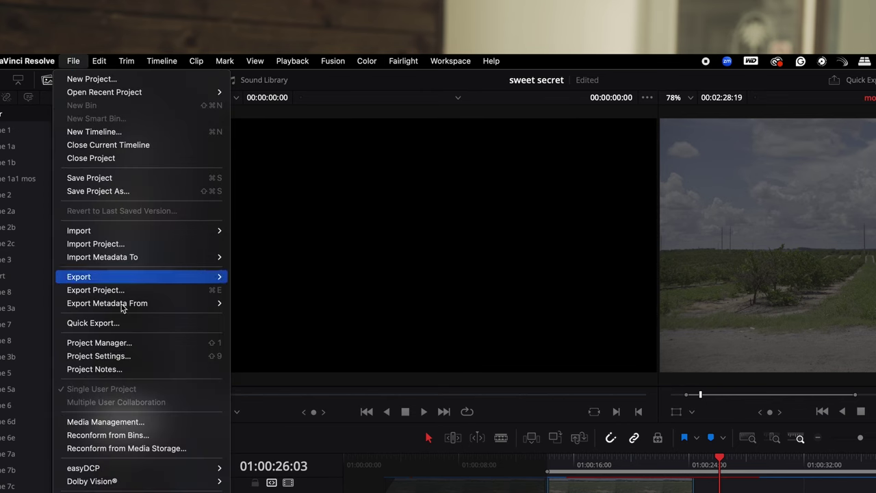
{"action": "left_click", "coordinate": [99, 356]}
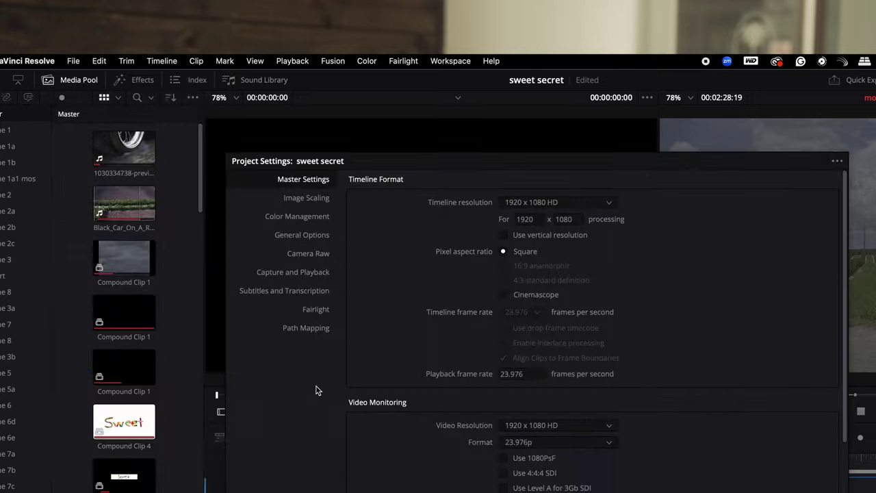
{"action": "left_click_drag", "start_coordinate": [495, 87], "coordinate": [621, 69]}
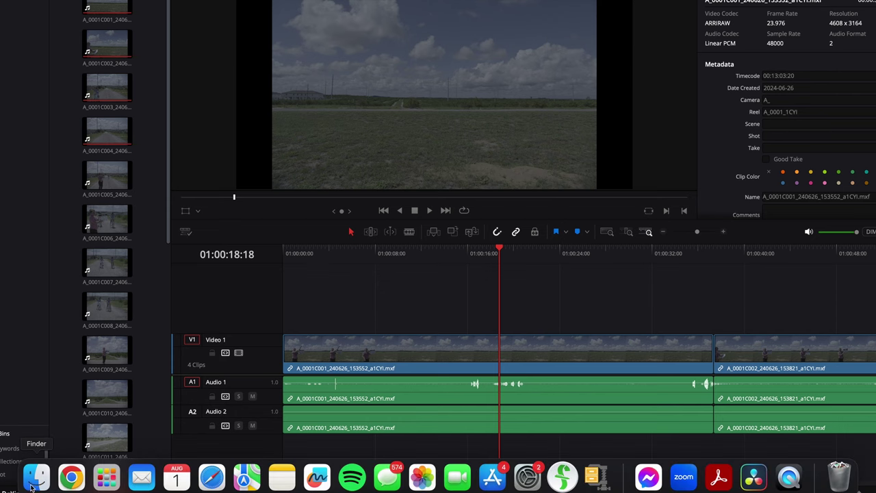
{"action": "left_click", "coordinate": [31, 486]}
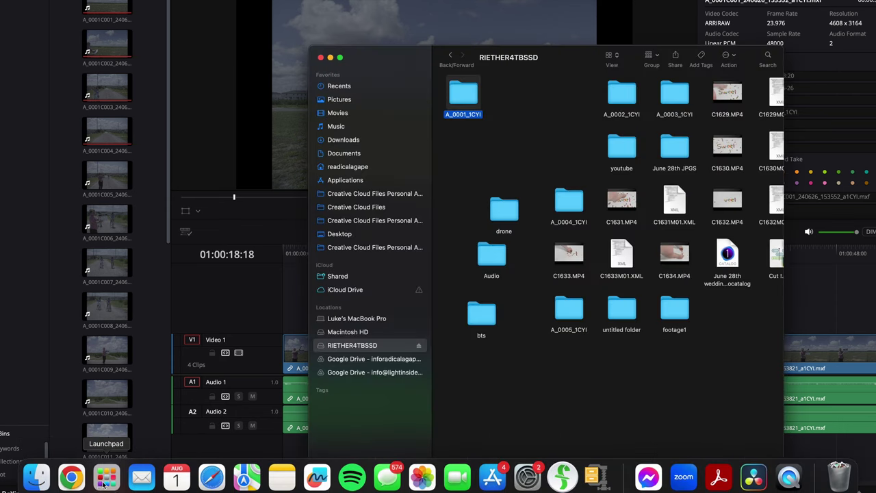
Launch Blackmagic Proxy Generator and add A_0003_1CYI as a watch folder.
{"action": "left_click", "coordinate": [104, 483]}
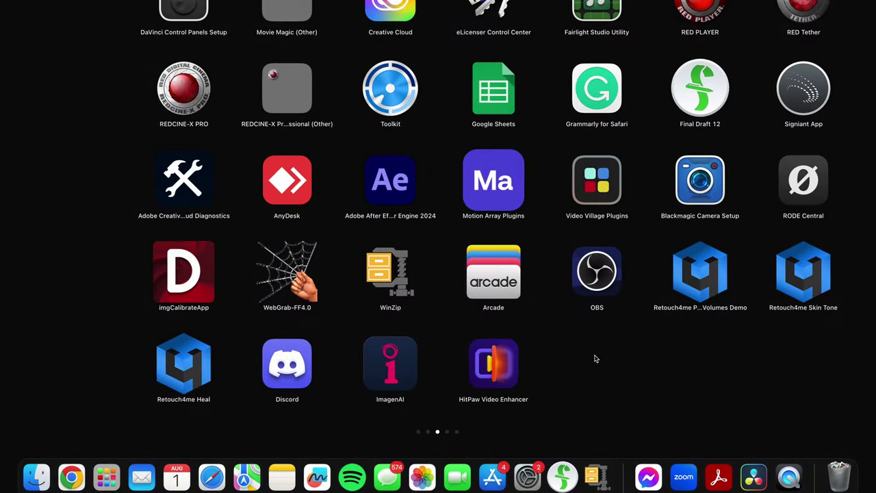
{"action": "scroll", "coordinate": [595, 358], "scroll_direction": "left", "scroll_amount": 5}
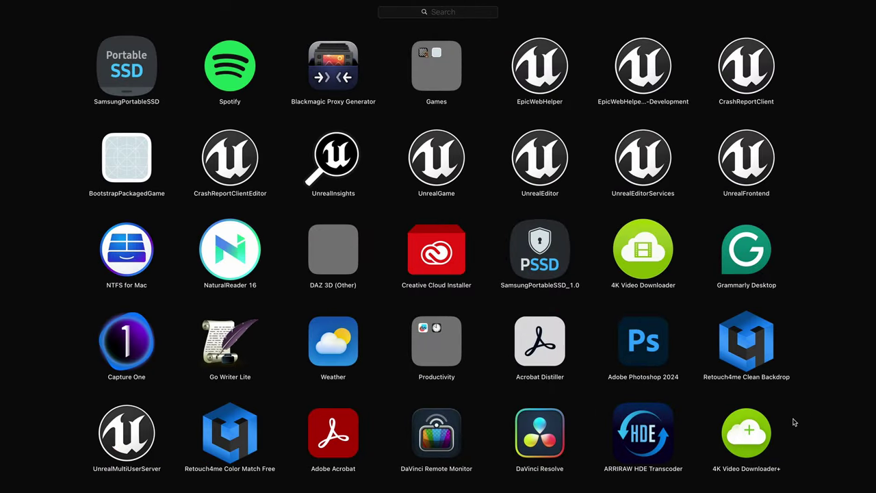
{"action": "left_click", "coordinate": [340, 80]}
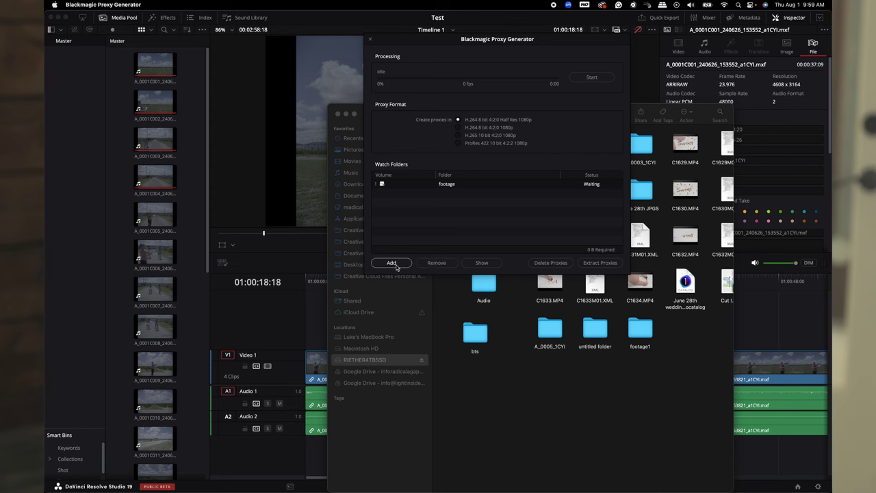
{"action": "left_click", "coordinate": [391, 263]}
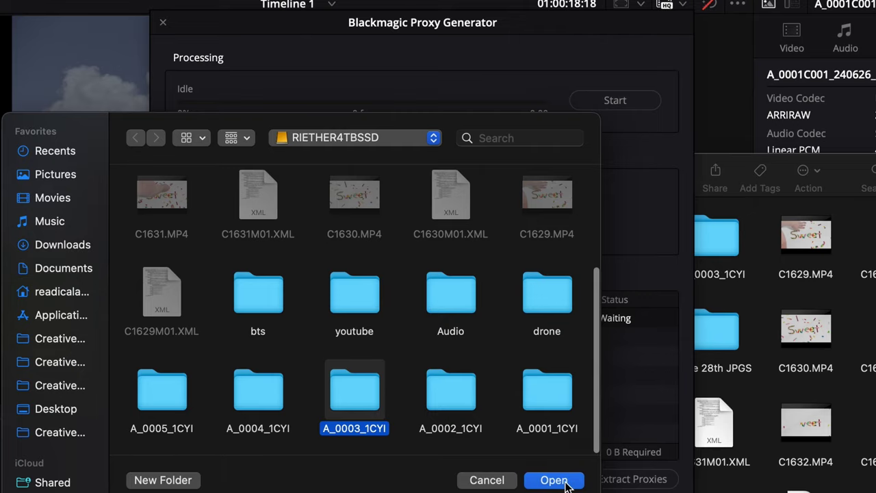
{"action": "left_click", "coordinate": [553, 479]}
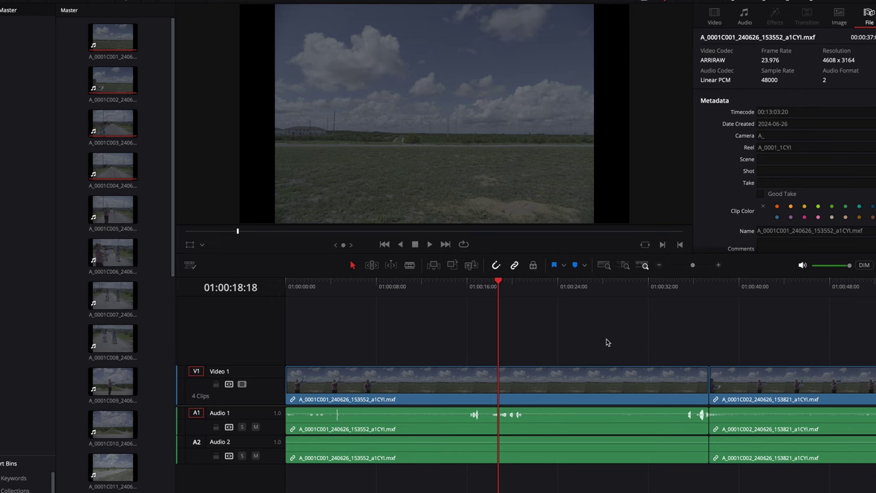
Generate optimized media for the first ARRIRAW clip on the timeline.
{"action": "left_click", "coordinate": [598, 392]}
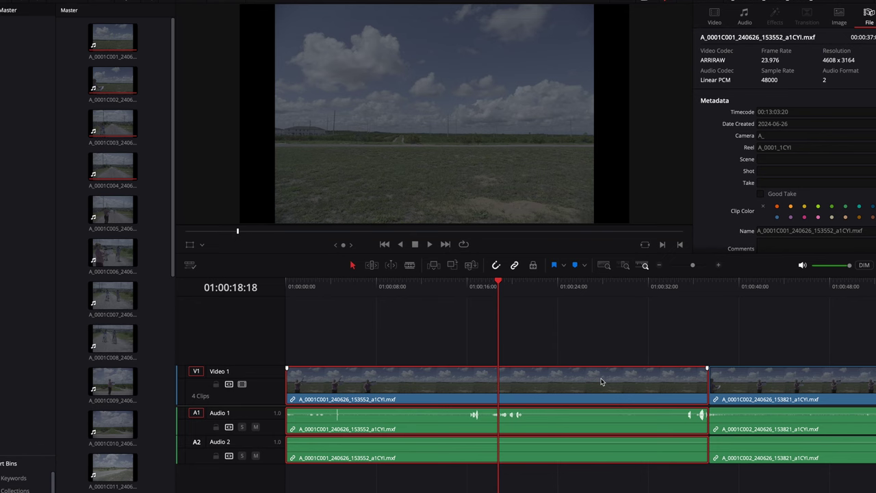
{"action": "right_click", "coordinate": [600, 382]}
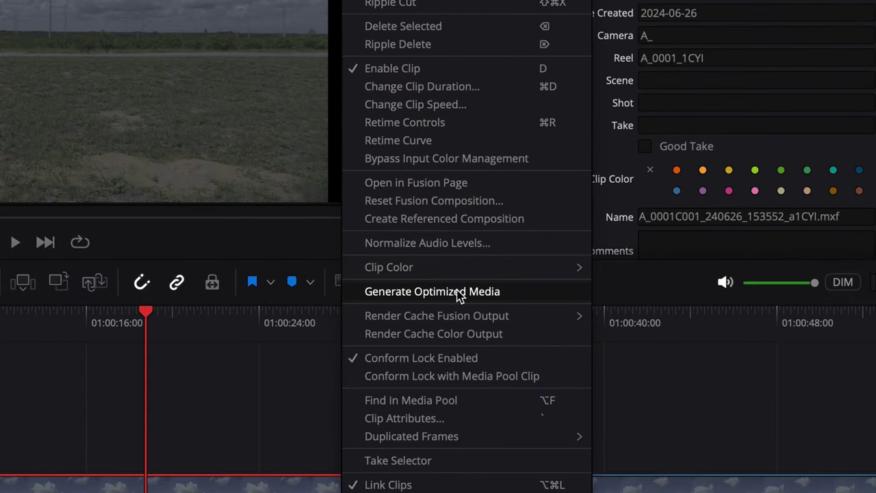
{"action": "left_click", "coordinate": [460, 293]}
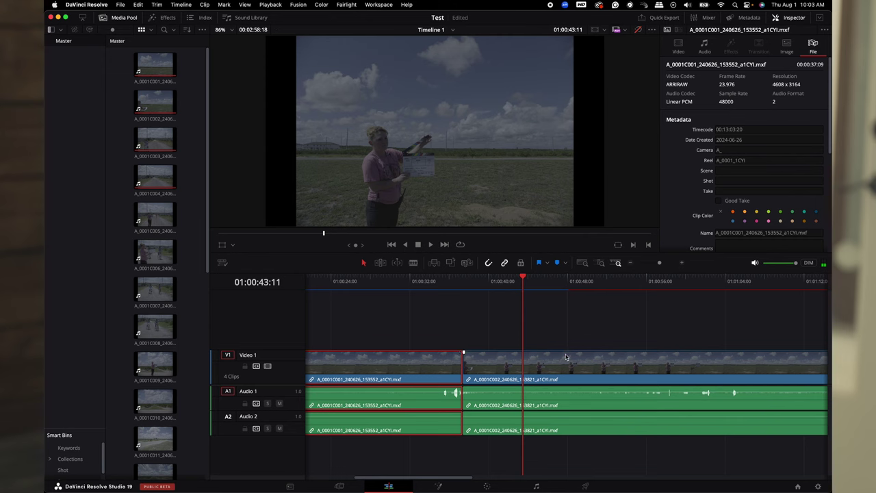
{"action": "right_click", "coordinate": [566, 356]}
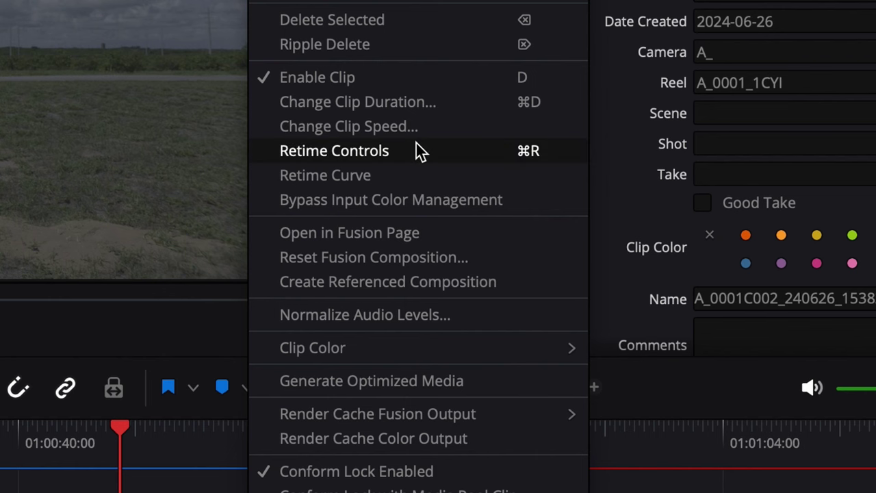
Enable retime controls, add a speed point, and speed up the first clip segment.
{"action": "left_click", "coordinate": [417, 144]}
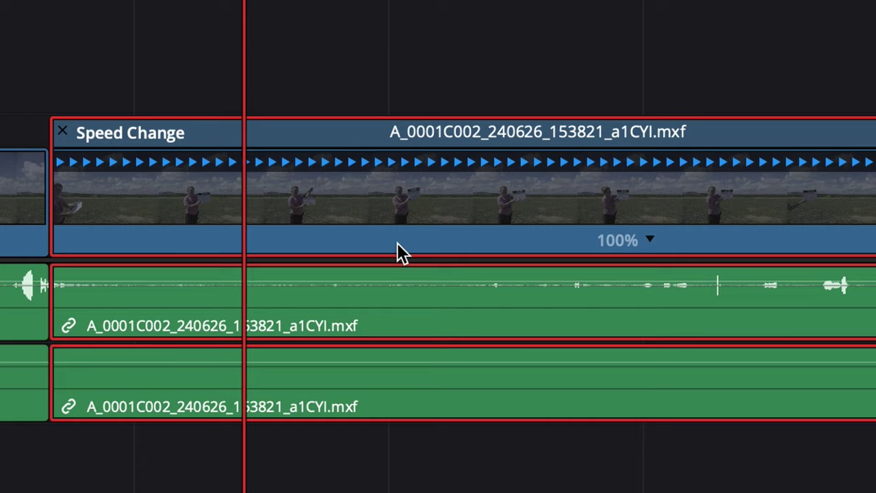
{"action": "key", "text": "space"}
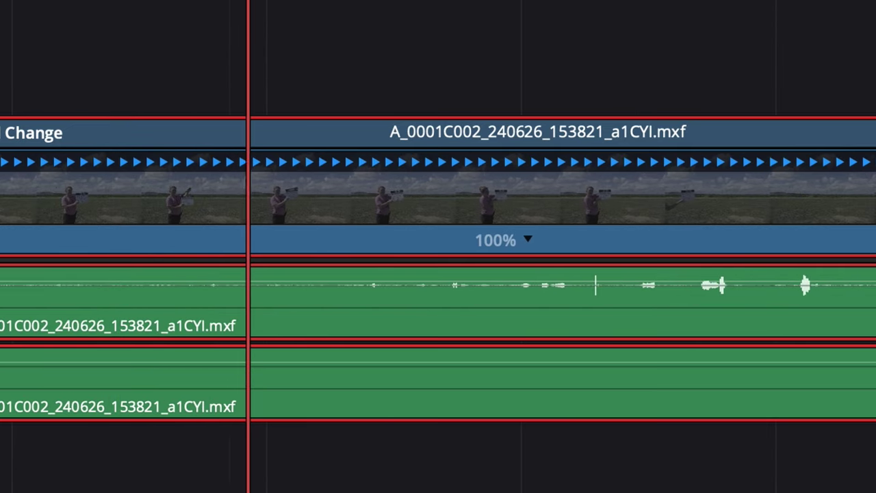
{"action": "mouse_move", "coordinate": [83, 4]}
{"action": "left_mouse_down"}
{"action": "mouse_move", "coordinate": [48, 4]}
{"action": "mouse_move", "coordinate": [243, 3]}
{"action": "left_mouse_up"}
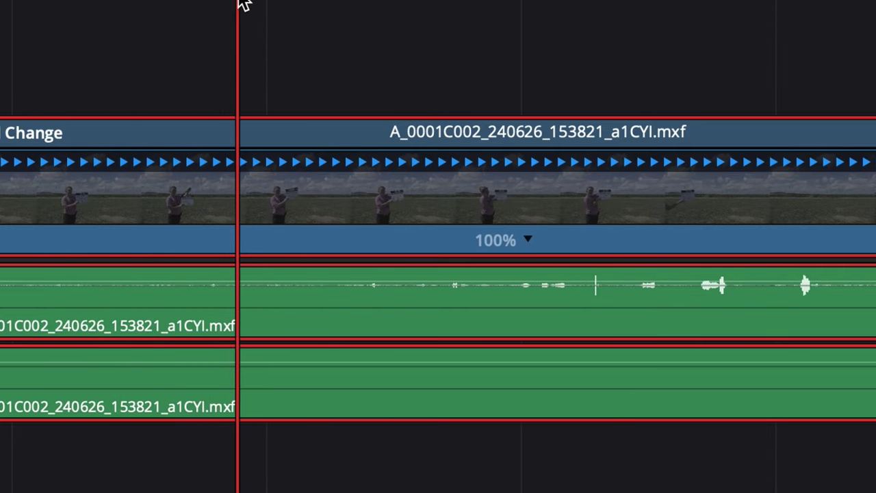
{"action": "left_click", "coordinate": [529, 239]}
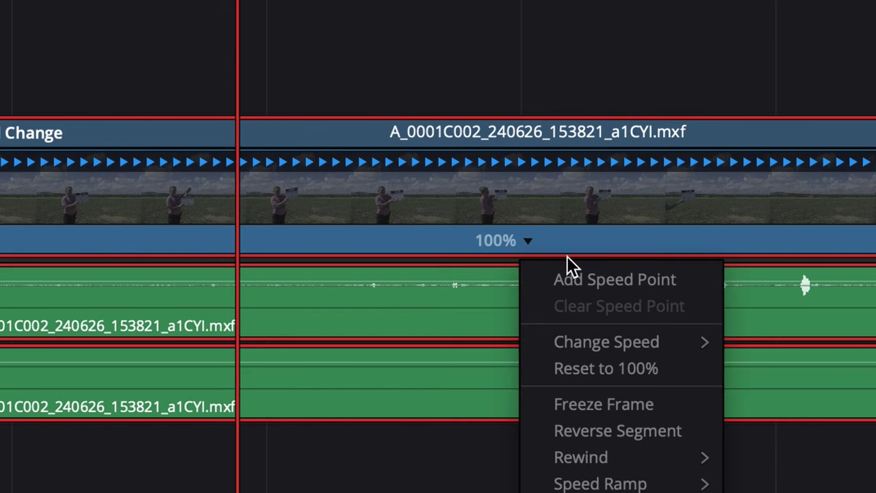
{"action": "left_click", "coordinate": [583, 280]}
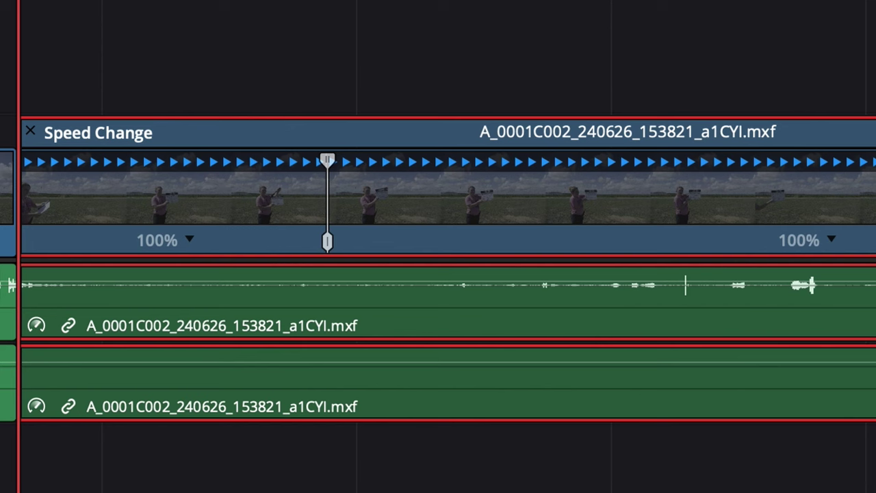
{"action": "left_click_drag", "start_coordinate": [19, 69], "coordinate": [336, 69]}
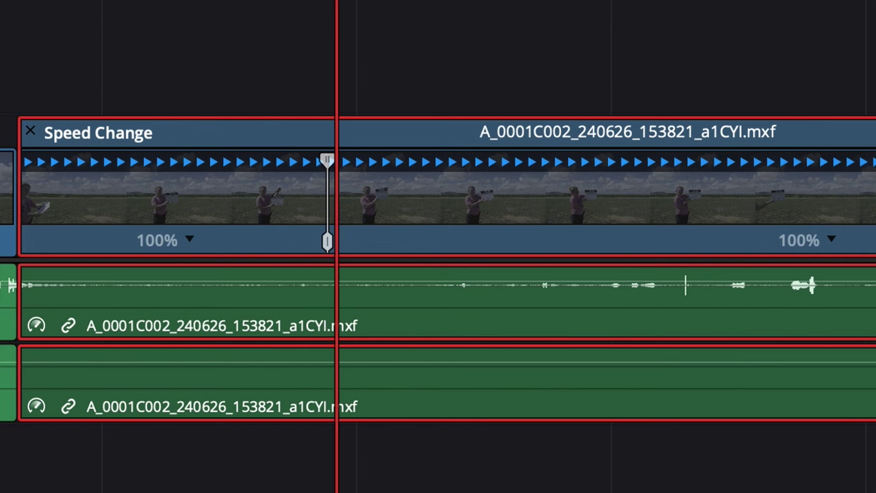
{"action": "left_click", "coordinate": [191, 239]}
{"action": "mouse_move", "coordinate": [268, 342]}
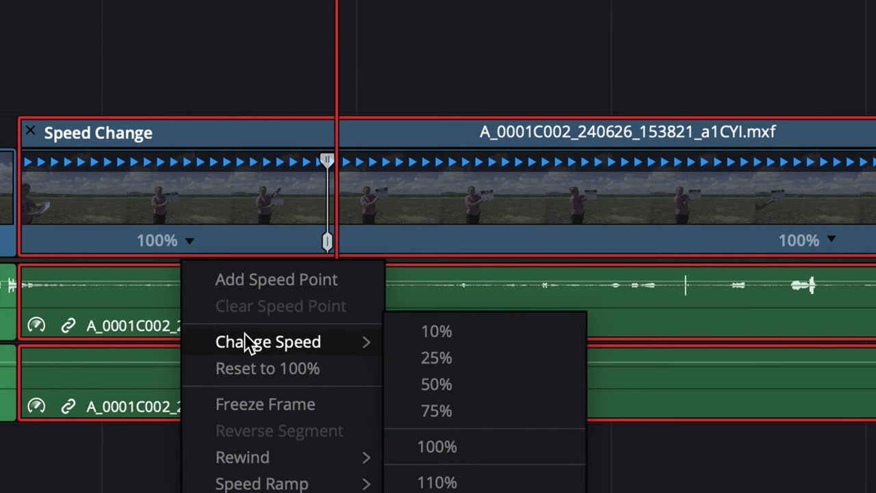
{"action": "left_click", "coordinate": [437, 483]}
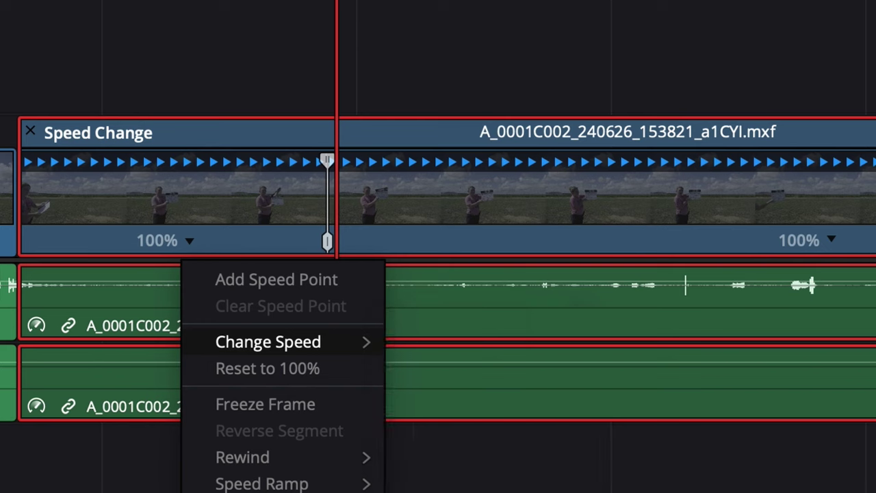
{"action": "key", "text": "space"}
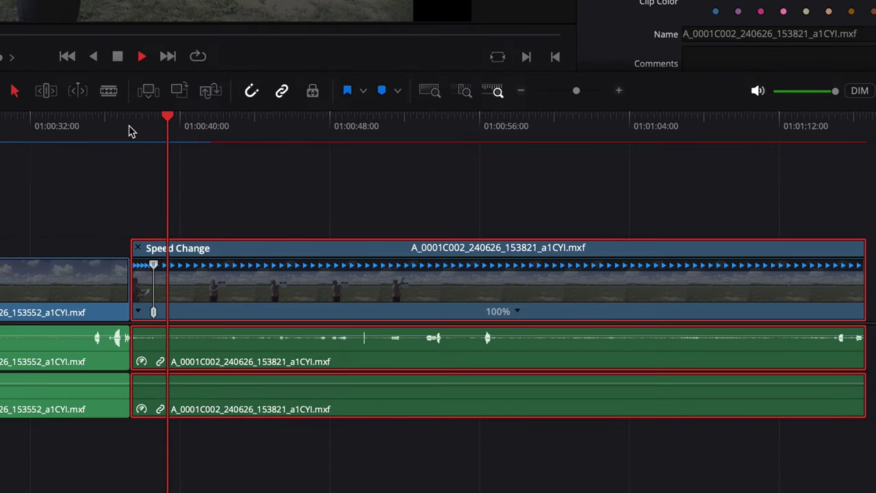
{"action": "key", "text": "space"}
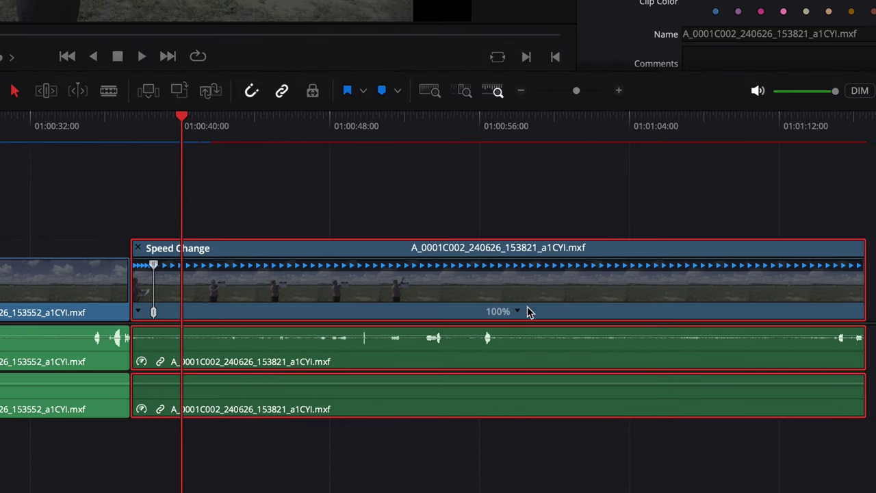
Add two more speed points, slowing the left segment to 50% and the middle to 150%.
{"action": "left_click", "coordinate": [517, 313]}
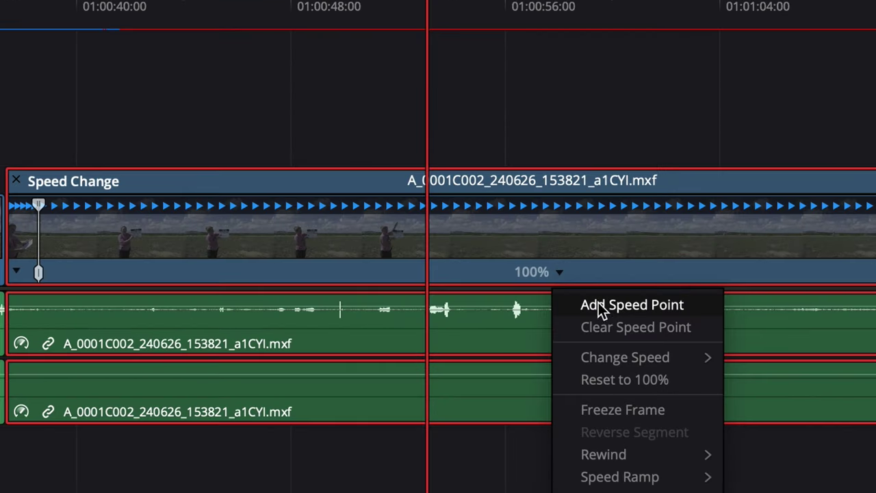
{"action": "left_click", "coordinate": [603, 308]}
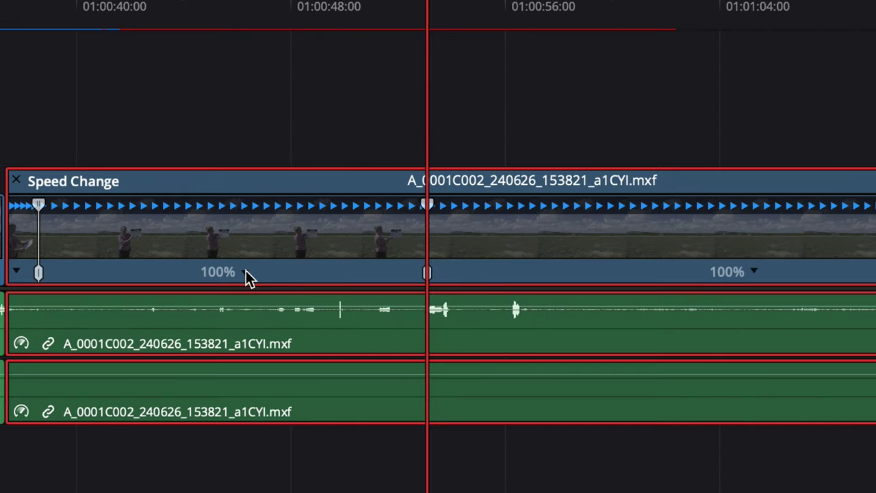
{"action": "left_click", "coordinate": [245, 272]}
{"action": "mouse_move", "coordinate": [312, 357]}
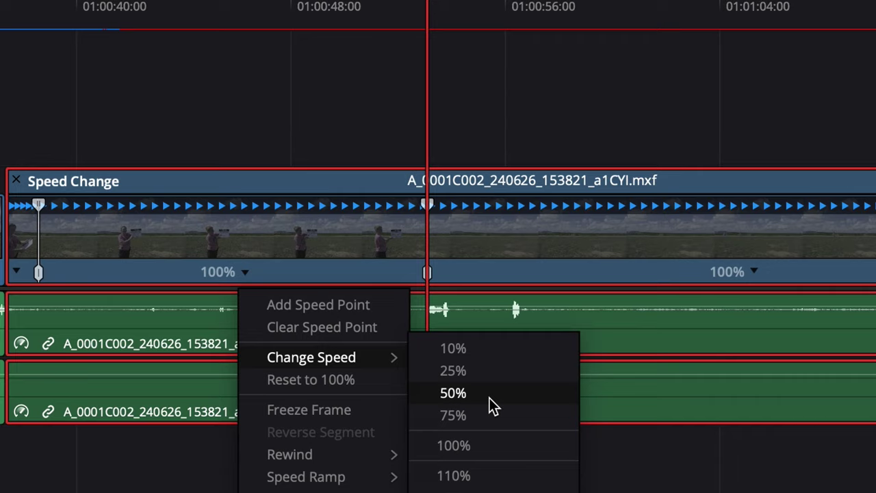
{"action": "left_click", "coordinate": [490, 398]}
{"action": "scroll", "coordinate": [510, 329], "scroll_direction": "right", "scroll_amount": 3}
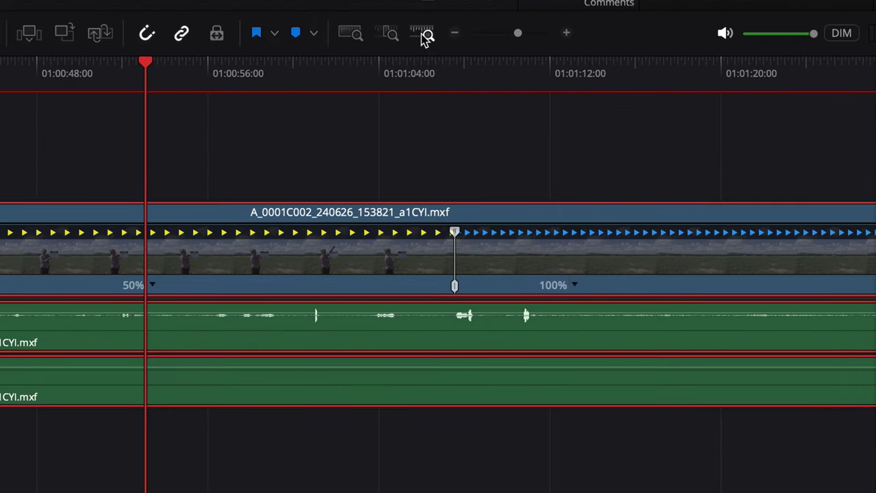
{"action": "left_click", "coordinate": [485, 67]}
{"action": "left_click_drag", "start_coordinate": [506, 74], "coordinate": [612, 100]}
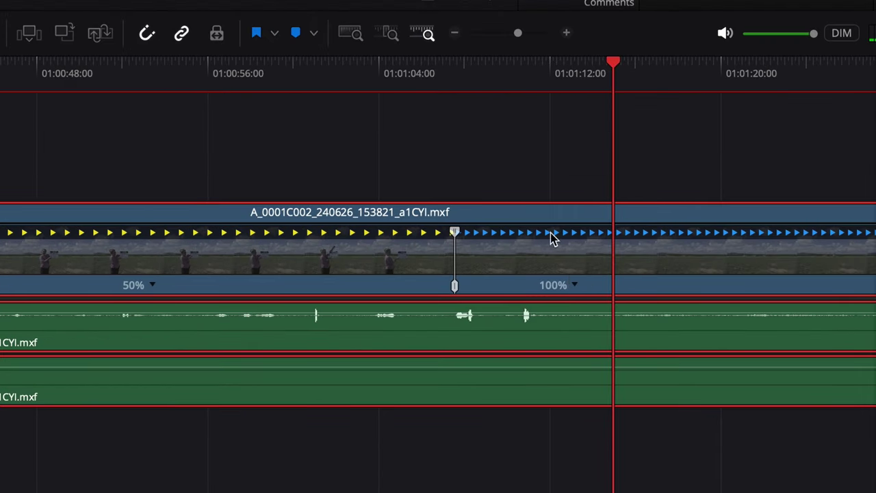
{"action": "left_click", "coordinate": [581, 286]}
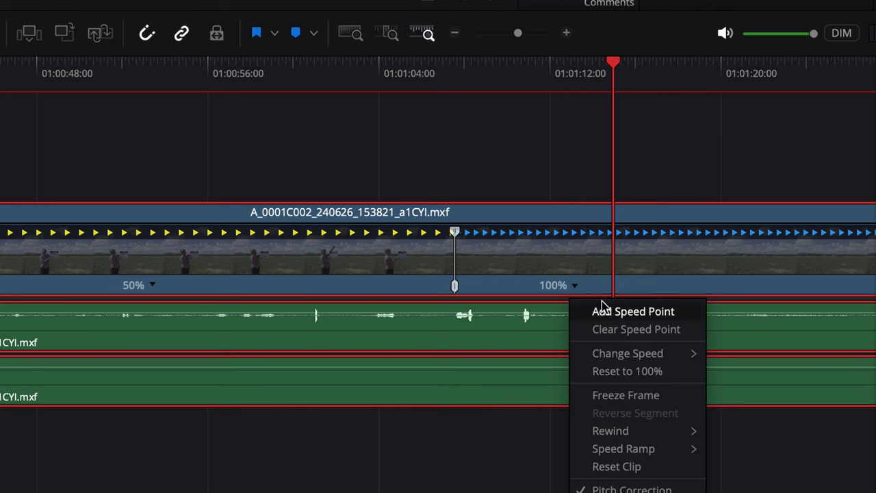
{"action": "left_click", "coordinate": [603, 310]}
{"action": "left_click", "coordinate": [544, 287]}
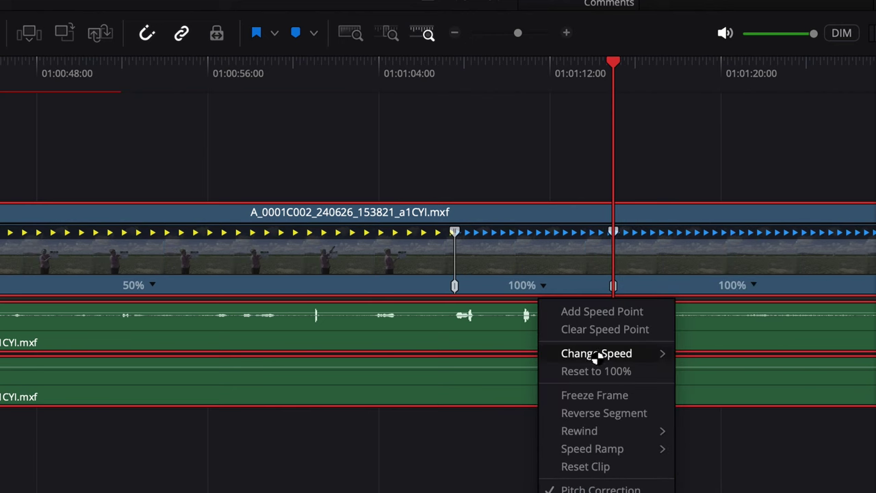
{"action": "mouse_move", "coordinate": [597, 354]}
{"action": "left_click", "coordinate": [708, 466]}
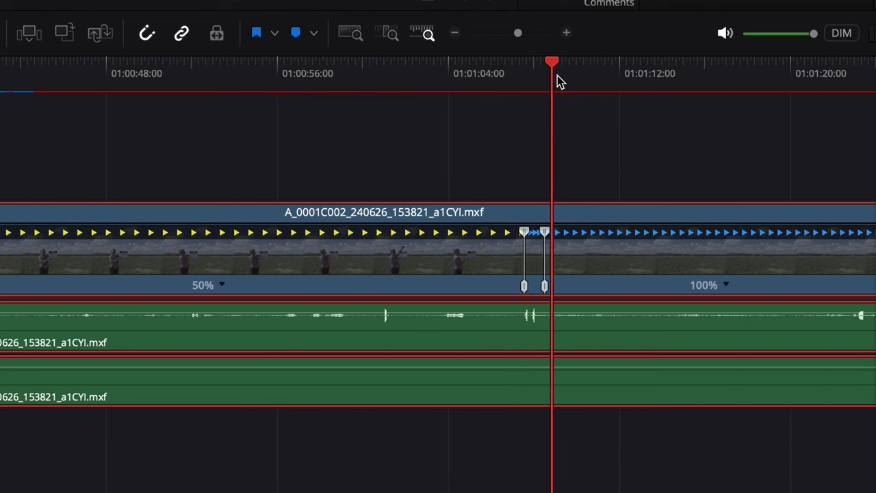
Blade the clip just after the speed ramp and select the pieces after the cut.
{"action": "left_click", "coordinate": [558, 77]}
{"action": "key", "text": "b"}
{"action": "left_click", "coordinate": [570, 250]}
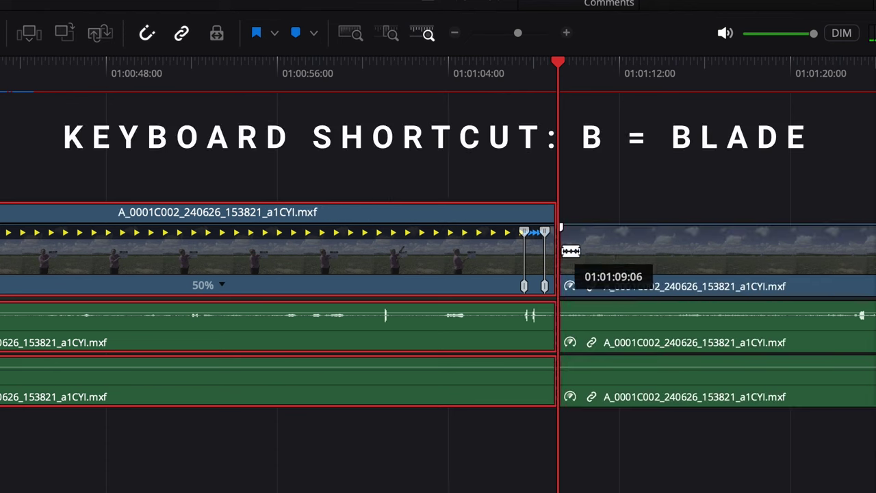
{"action": "key", "text": "a"}
{"action": "left_click_drag", "start_coordinate": [647, 193], "coordinate": [635, 362]}
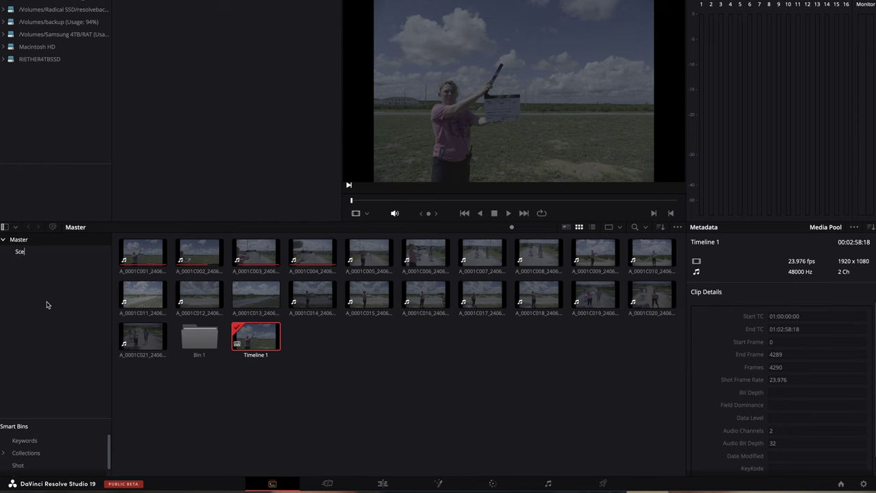
Rename the new bin to Scene 1 and drag all 21 media pool clips into it.
{"action": "type", "text": "ne 1"}
{"action": "key", "text": "Return"}
{"action": "key", "text": "super+a"}
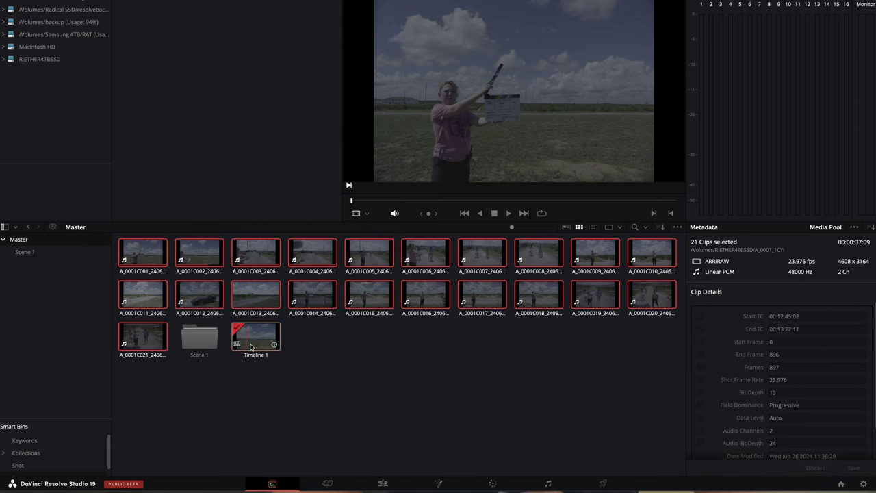
{"action": "left_click_drag", "start_coordinate": [143, 335], "coordinate": [199, 335]}
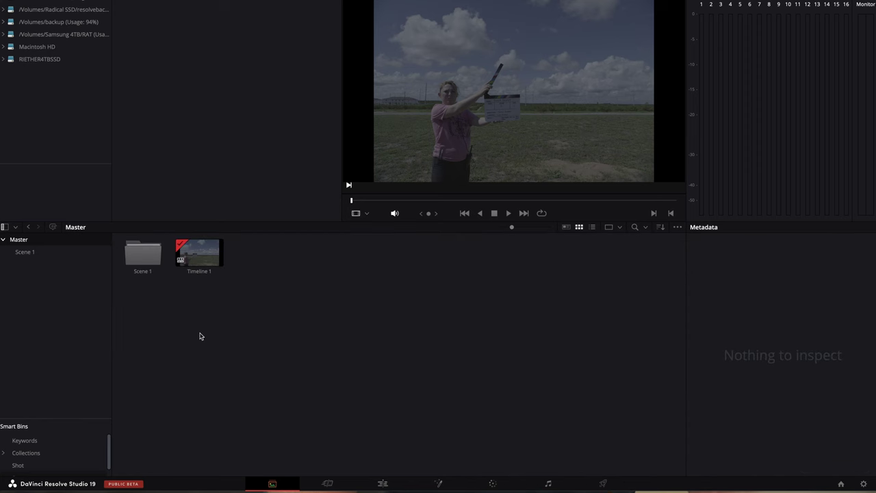
{"action": "left_click", "coordinate": [24, 252]}
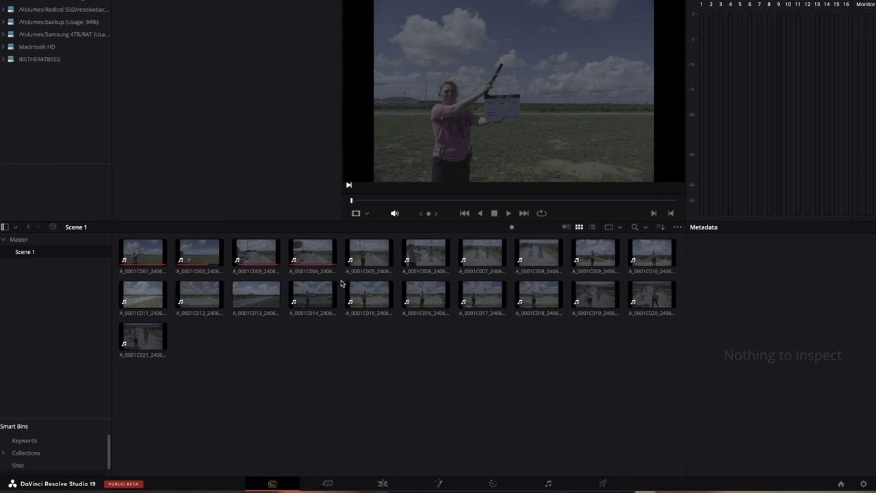
Add an Audio sub-bin inside Scene 1 and open it from the bin list.
{"action": "left_click", "coordinate": [68, 316]}
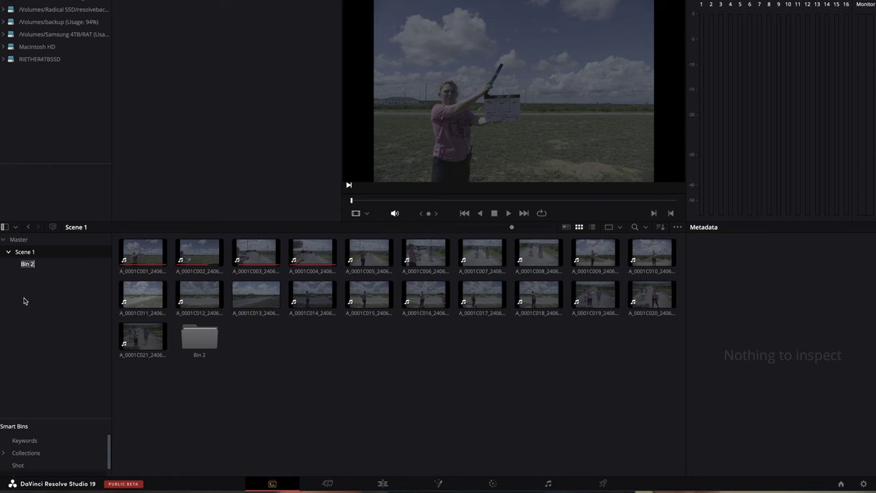
{"action": "left_click", "coordinate": [28, 265]}
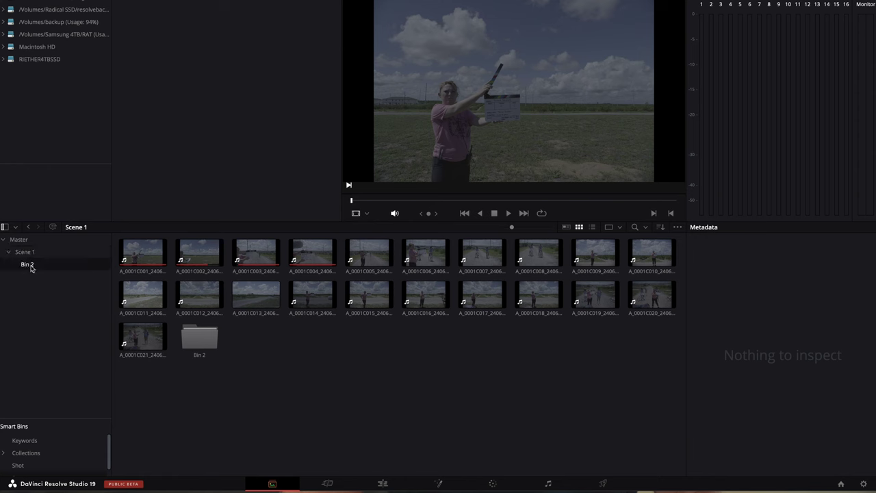
{"action": "left_click", "coordinate": [28, 255]}
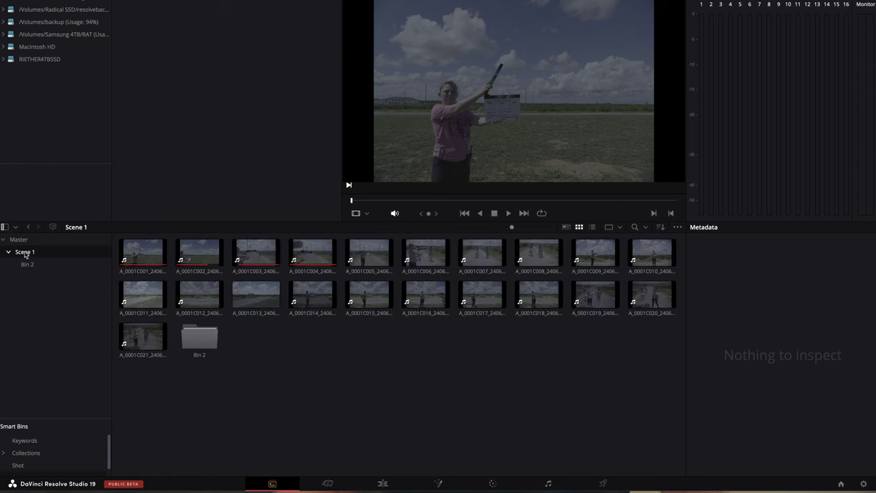
{"action": "left_click", "coordinate": [27, 265]}
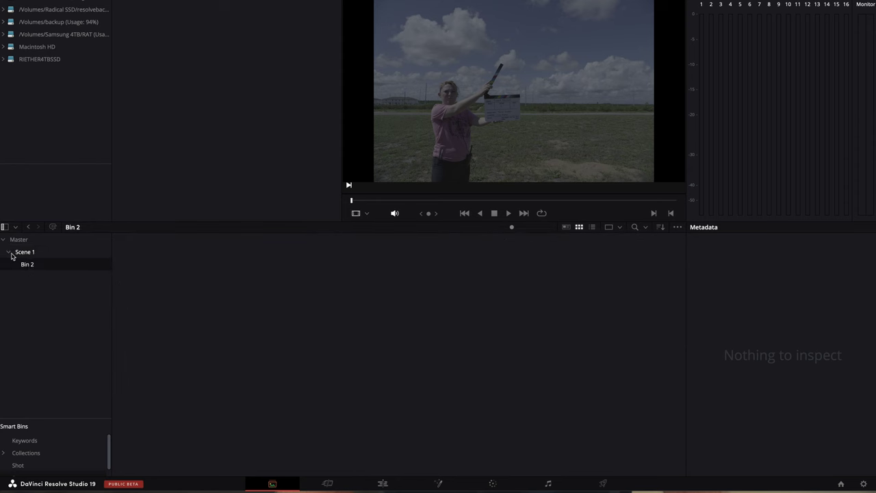
{"action": "left_click", "coordinate": [10, 253]}
{"action": "left_click", "coordinate": [27, 265]}
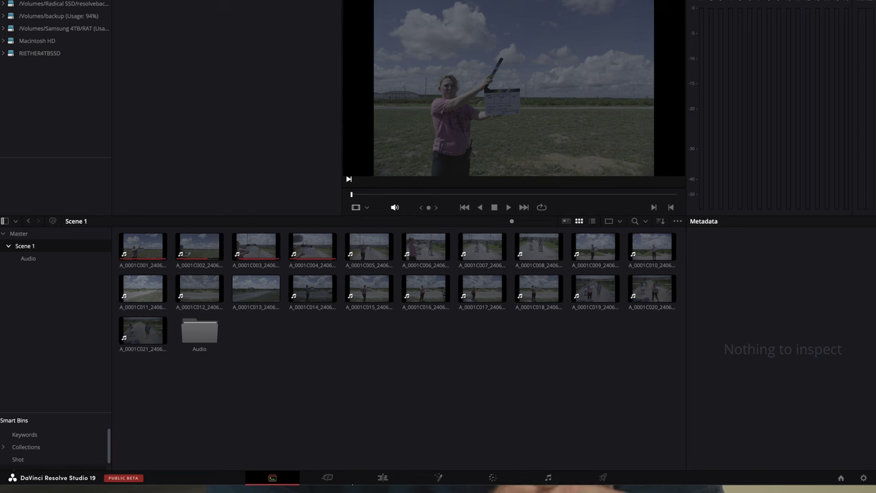
On the Deliver page, replace the placeholder render file name with John.
{"action": "left_click", "coordinate": [601, 475]}
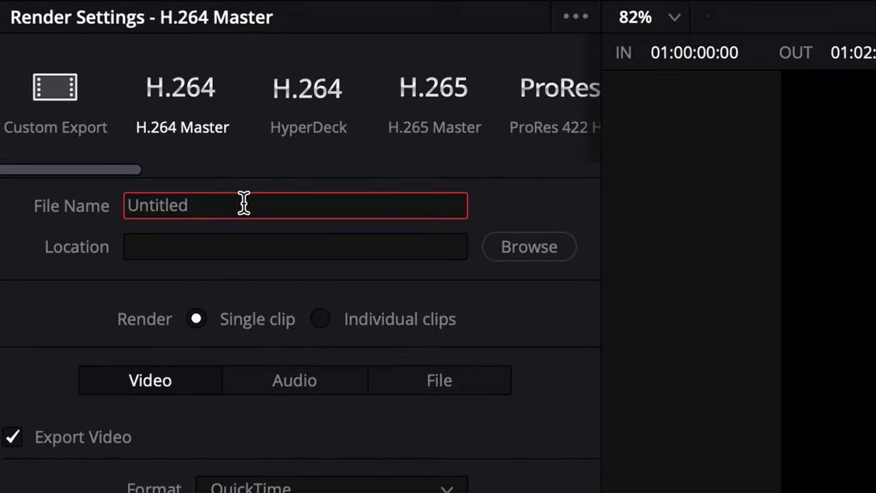
{"action": "left_click_drag", "start_coordinate": [197, 205], "coordinate": [96, 199]}
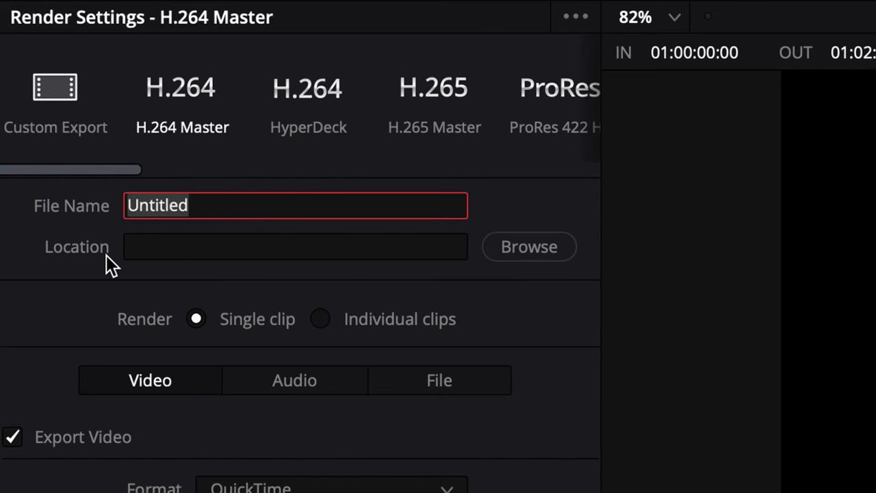
{"action": "type", "text": "C"}
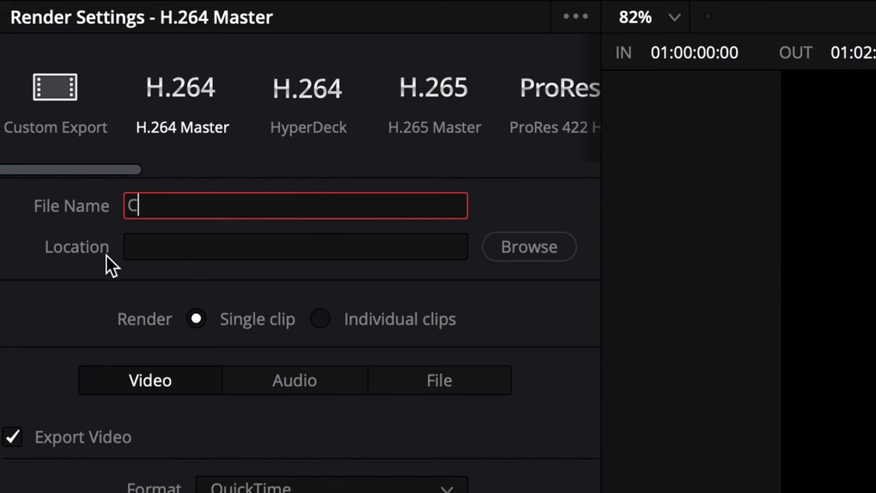
{"action": "type", "text": "omm"}
{"action": "key", "text": "BackSpace"}
{"action": "key", "text": "BackSpace"}
{"action": "key", "text": "BackSpace"}
{"action": "key", "text": "BackSpace"}
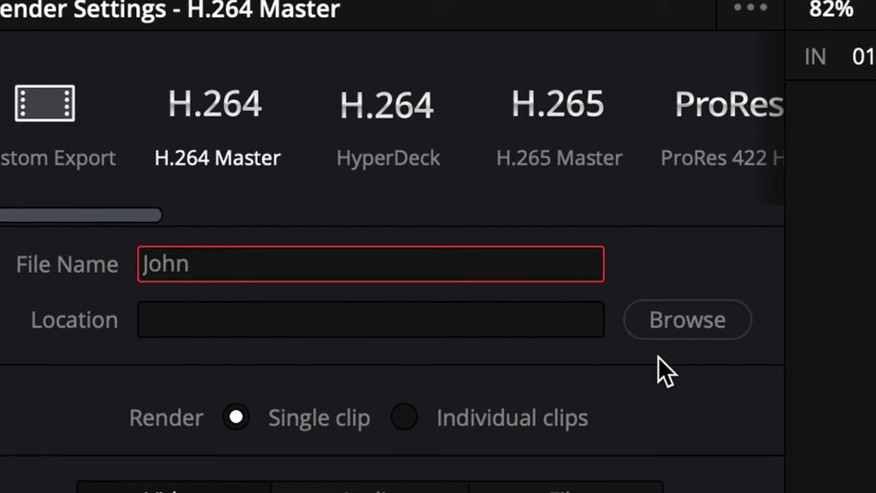
Set the render location to a new 'final export john' folder on the external SSD.
{"action": "left_click", "coordinate": [684, 319]}
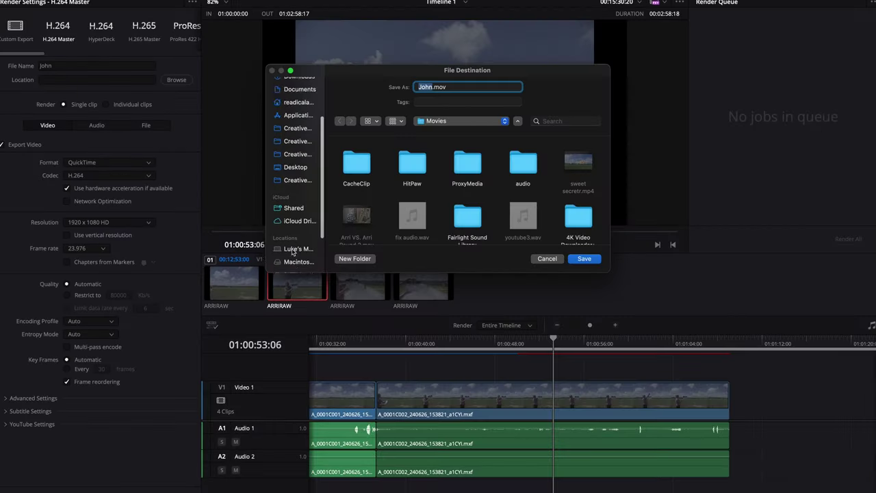
{"action": "scroll", "coordinate": [301, 252], "scroll_direction": "down", "scroll_amount": 3}
{"action": "left_click", "coordinate": [297, 256]}
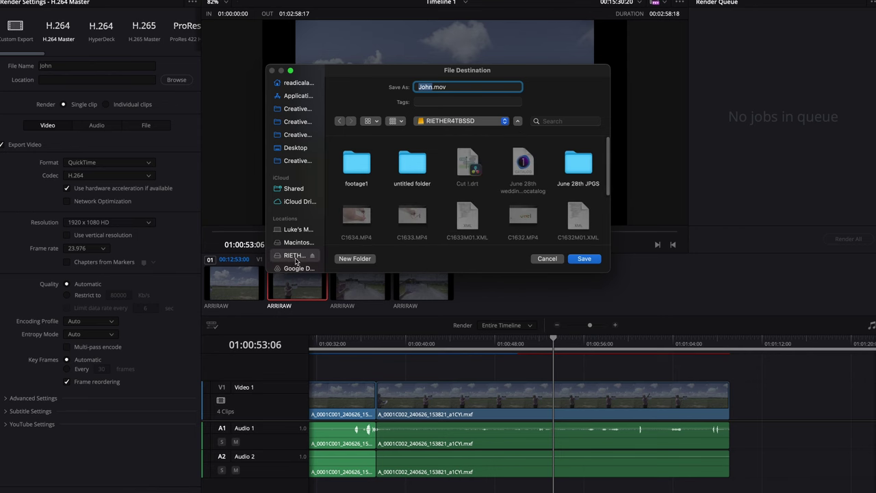
{"action": "left_click_drag", "start_coordinate": [506, 71], "coordinate": [381, 62]}
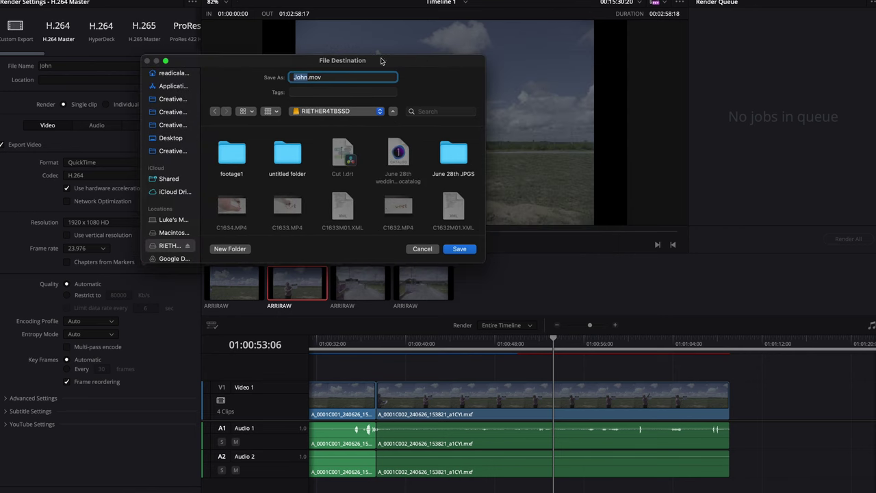
{"action": "left_click", "coordinate": [230, 249]}
{"action": "type", "text": "final export john"}
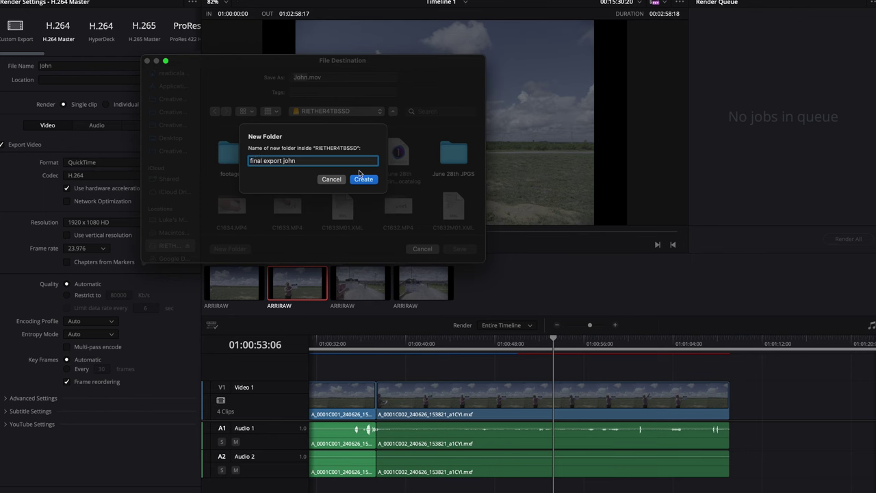
{"action": "left_click", "coordinate": [365, 179]}
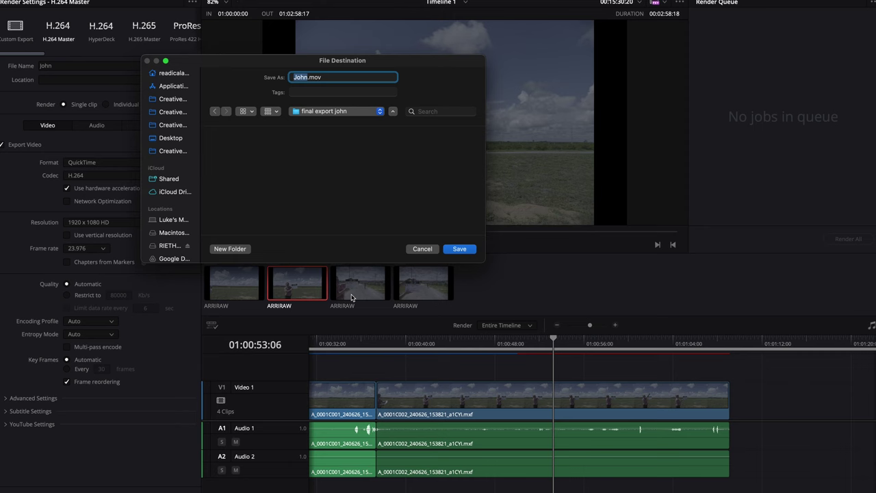
{"action": "left_click", "coordinate": [470, 251]}
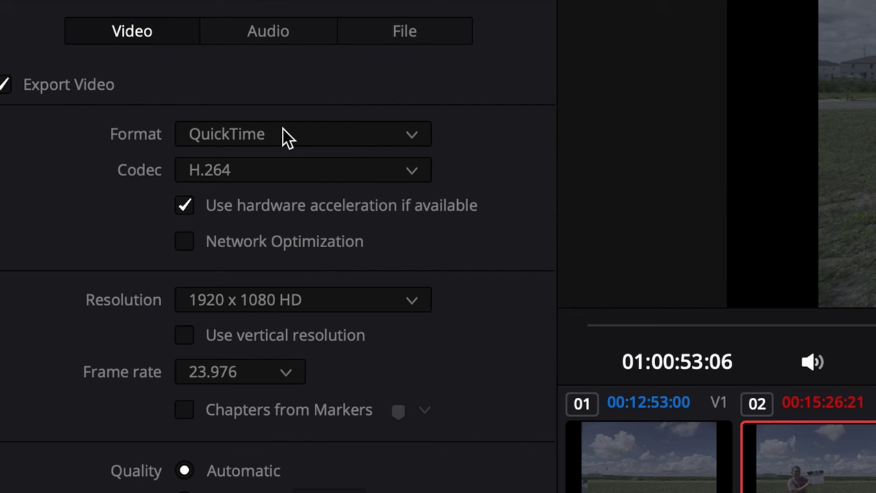
Keep the QuickTime format and restrict H.264 quality to 40000 Kb/s.
{"action": "left_click", "coordinate": [286, 136]}
{"action": "left_click", "coordinate": [286, 136]}
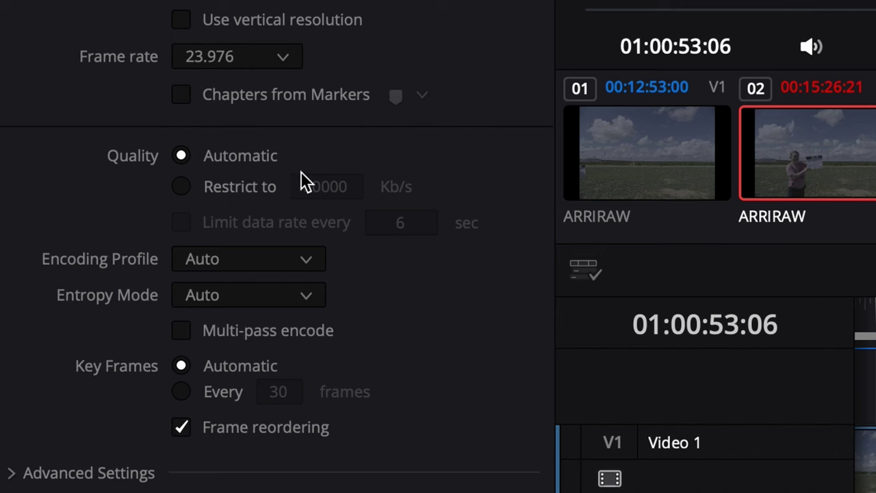
{"action": "left_click", "coordinate": [182, 187]}
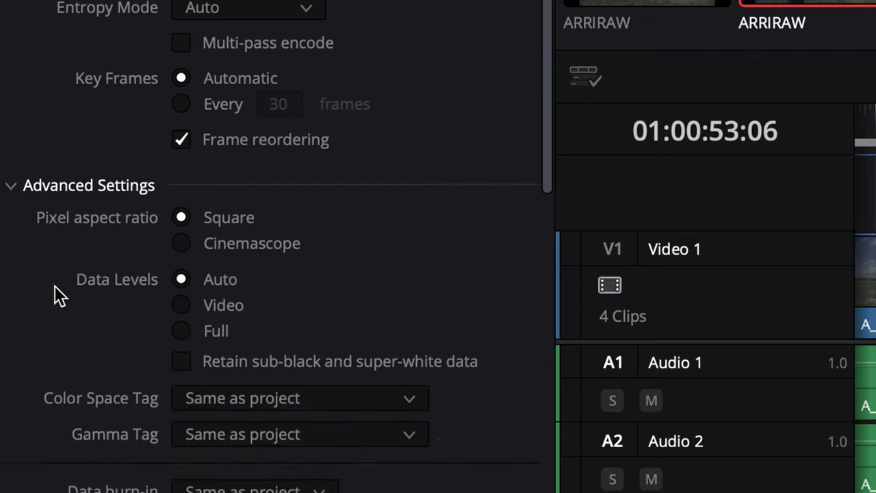
Tag the render's output color space as Rec.709.
{"action": "scroll", "coordinate": [62, 281], "scroll_direction": "down", "scroll_amount": 5}
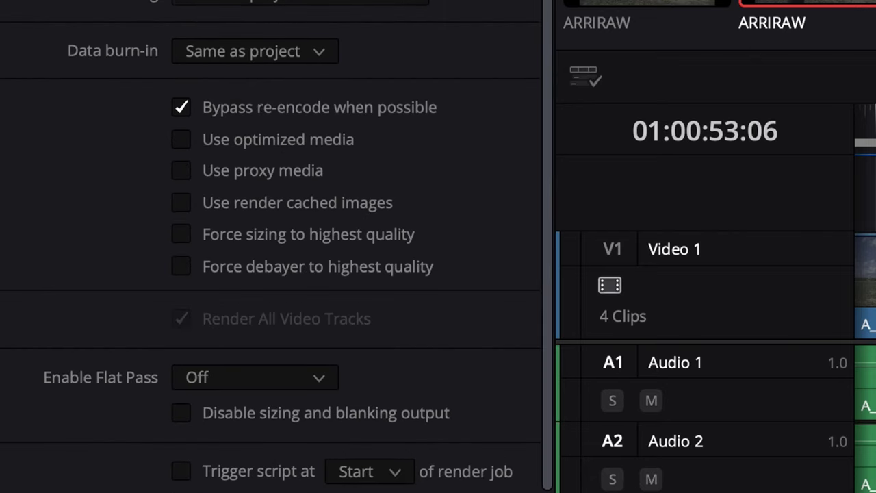
{"action": "scroll", "coordinate": [203, 139], "scroll_direction": "up", "scroll_amount": 3}
{"action": "left_click", "coordinate": [203, 139]}
{"action": "scroll", "coordinate": [215, 389], "scroll_direction": "down", "scroll_amount": 1}
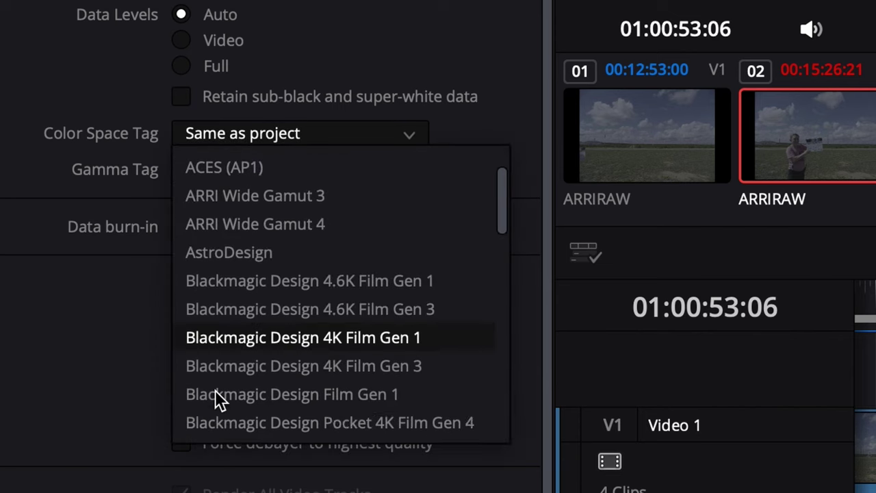
{"action": "scroll", "coordinate": [215, 390], "scroll_direction": "down", "scroll_amount": 8}
{"action": "left_click", "coordinate": [235, 194]}
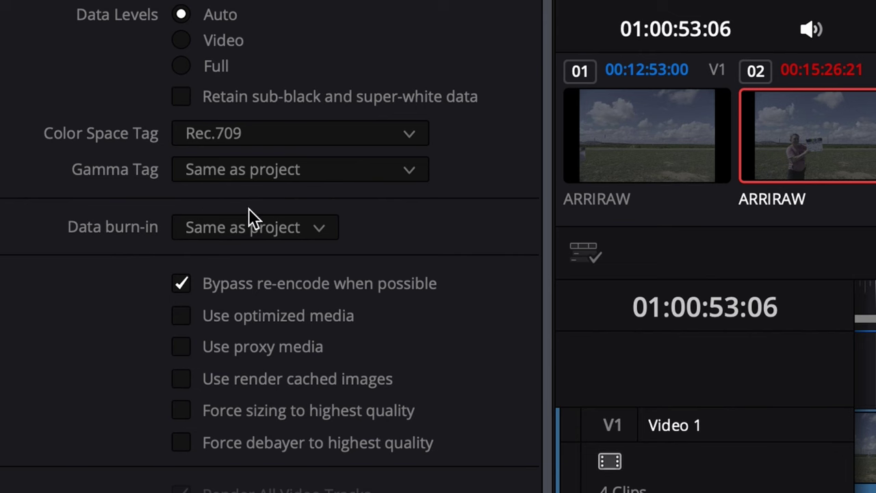
Set the render's gamma tag to sRGB.
{"action": "left_click", "coordinate": [195, 176]}
{"action": "scroll", "coordinate": [249, 412], "scroll_direction": "down", "scroll_amount": 4}
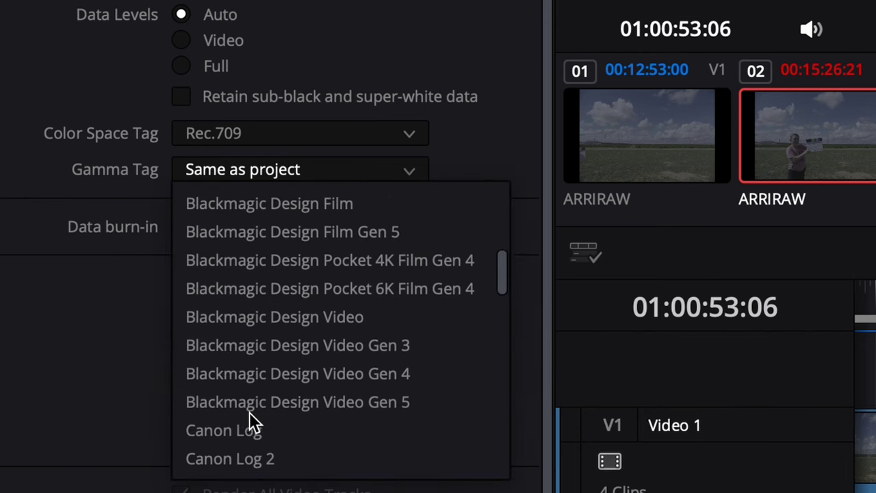
{"action": "scroll", "coordinate": [249, 412], "scroll_direction": "down", "scroll_amount": 2}
{"action": "scroll", "coordinate": [249, 412], "scroll_direction": "down", "scroll_amount": 3}
{"action": "scroll", "coordinate": [249, 412], "scroll_direction": "down", "scroll_amount": 5}
{"action": "scroll", "coordinate": [249, 412], "scroll_direction": "down", "scroll_amount": 4}
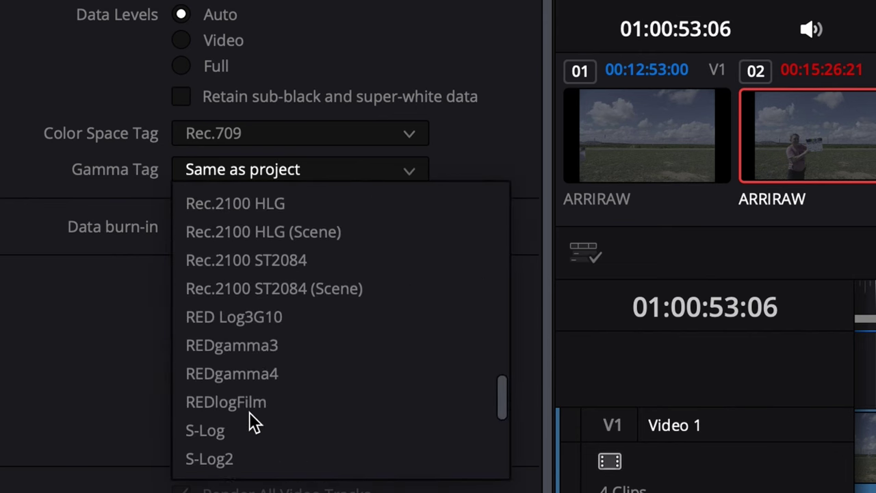
{"action": "scroll", "coordinate": [249, 412], "scroll_direction": "down", "scroll_amount": 4}
{"action": "left_click", "coordinate": [241, 291]}
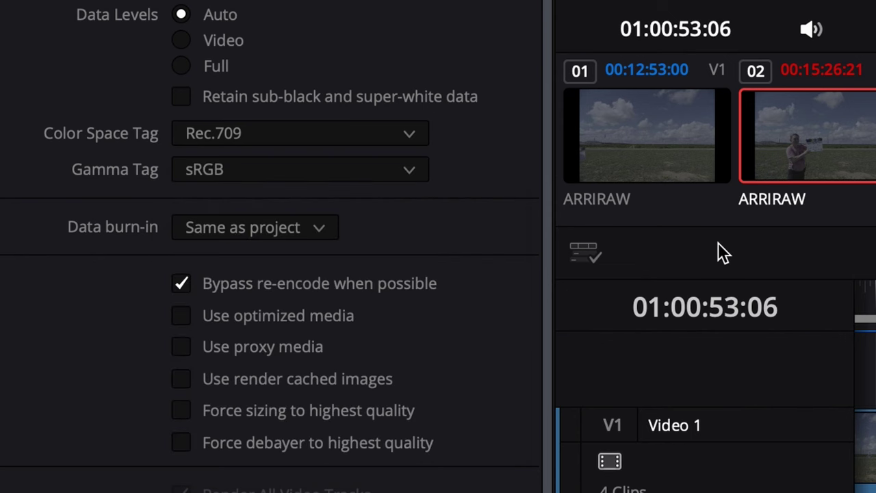
Change the gamma tag to Gamma 2.4 and bring up the audio export settings.
{"action": "left_click", "coordinate": [302, 169]}
{"action": "scroll", "coordinate": [281, 352], "scroll_direction": "down", "scroll_amount": 3}
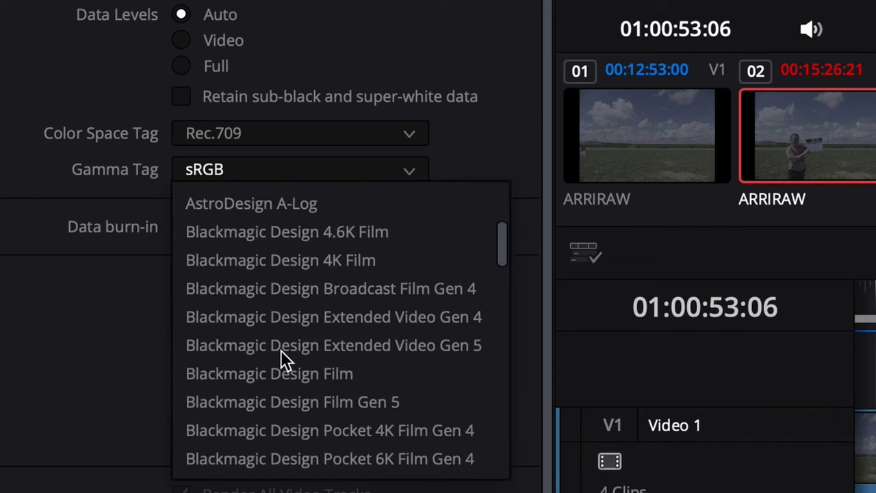
{"action": "scroll", "coordinate": [281, 353], "scroll_direction": "down", "scroll_amount": 4}
{"action": "scroll", "coordinate": [281, 353], "scroll_direction": "down", "scroll_amount": 3}
{"action": "left_click", "coordinate": [305, 258]}
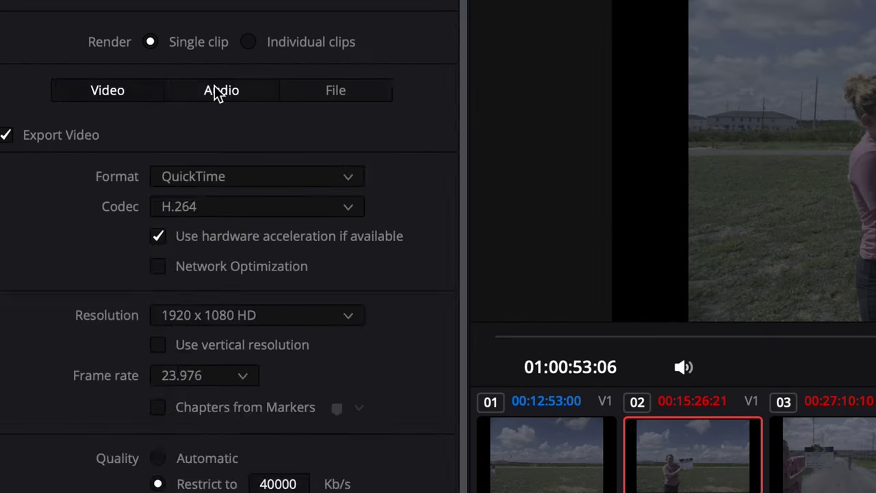
{"action": "left_click", "coordinate": [217, 87]}
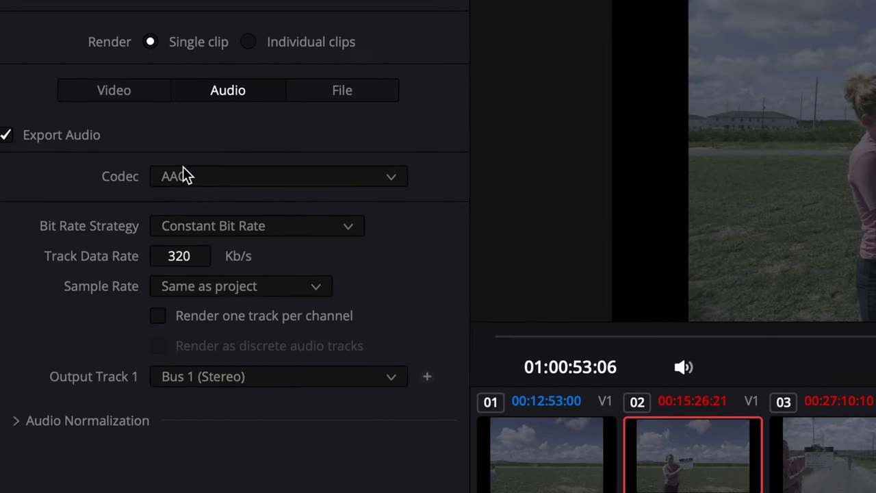
Set the audio codec to Linear PCM at 48000 Hz and review the Output Track choices.
{"action": "left_click", "coordinate": [183, 176]}
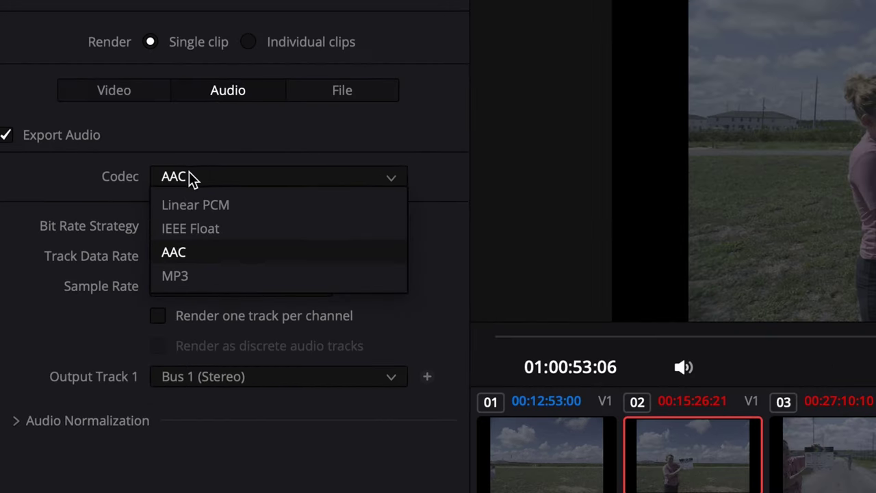
{"action": "left_click", "coordinate": [195, 208]}
{"action": "left_click", "coordinate": [191, 230]}
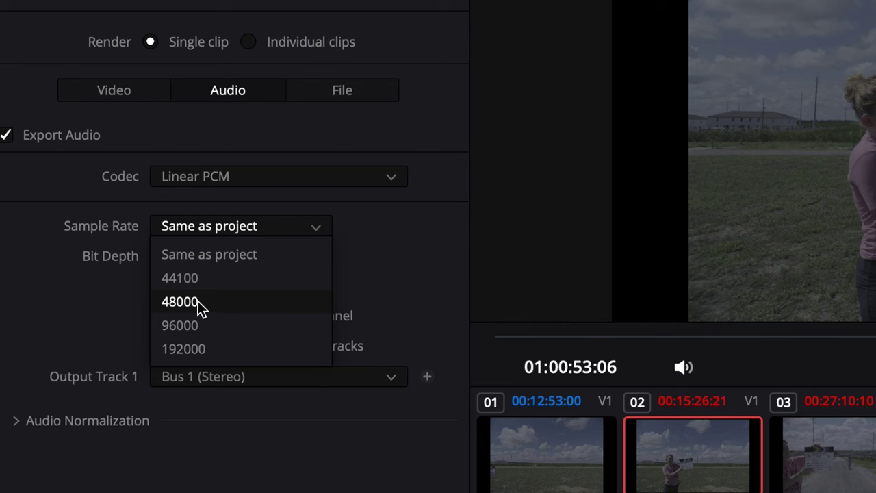
{"action": "left_click", "coordinate": [197, 302]}
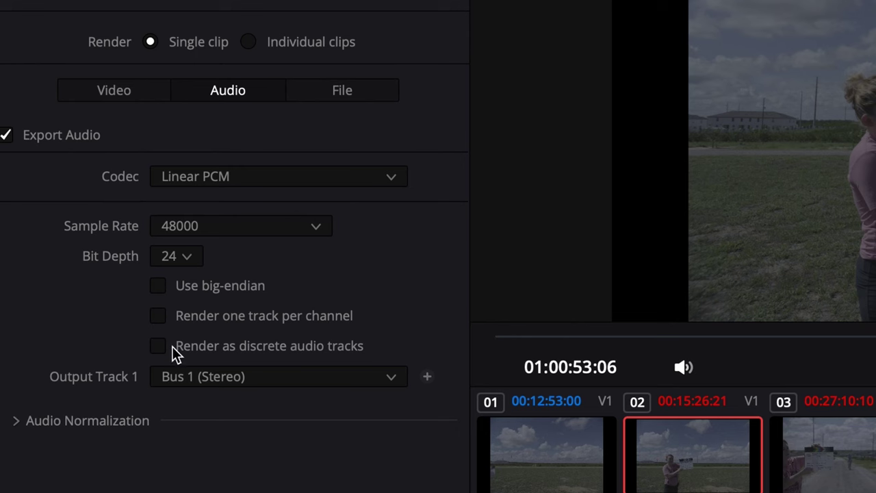
{"action": "left_click", "coordinate": [225, 386]}
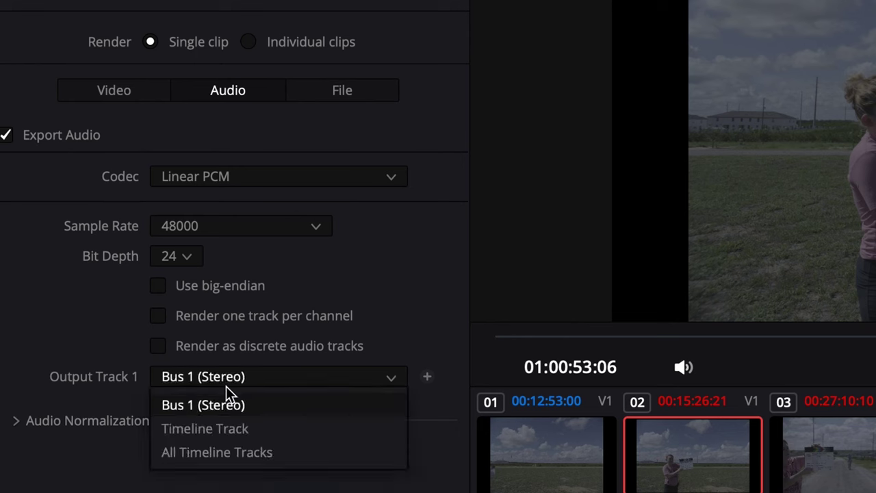